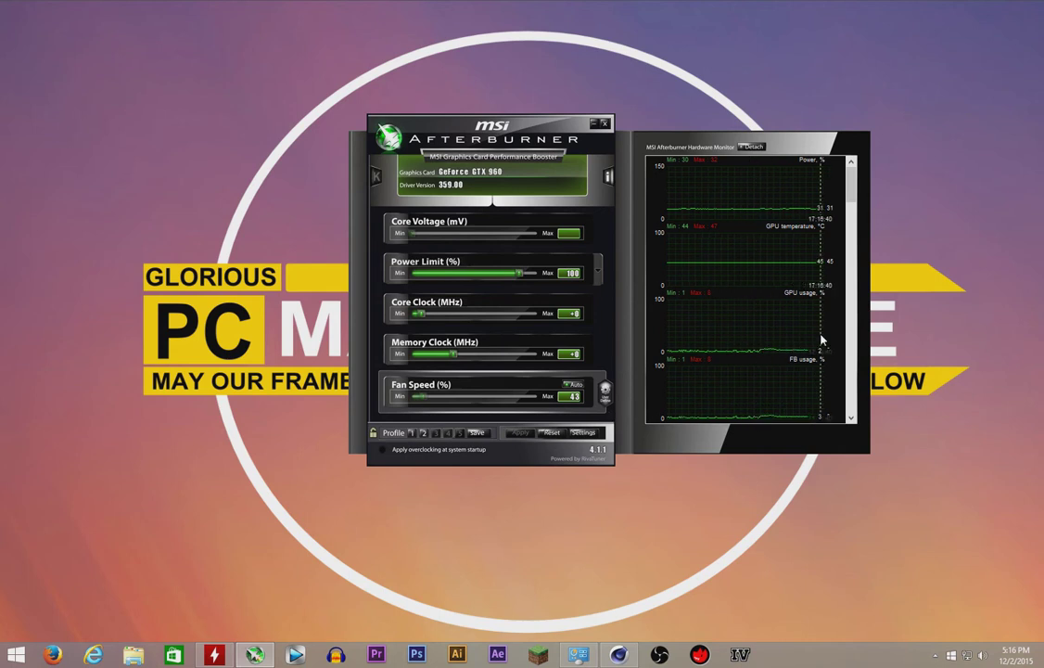
Step: Raise the Windows 8 charms bar and open the Search charm beside Afterburner
{"action": "mouse_move", "coordinate": [1040, 4]}
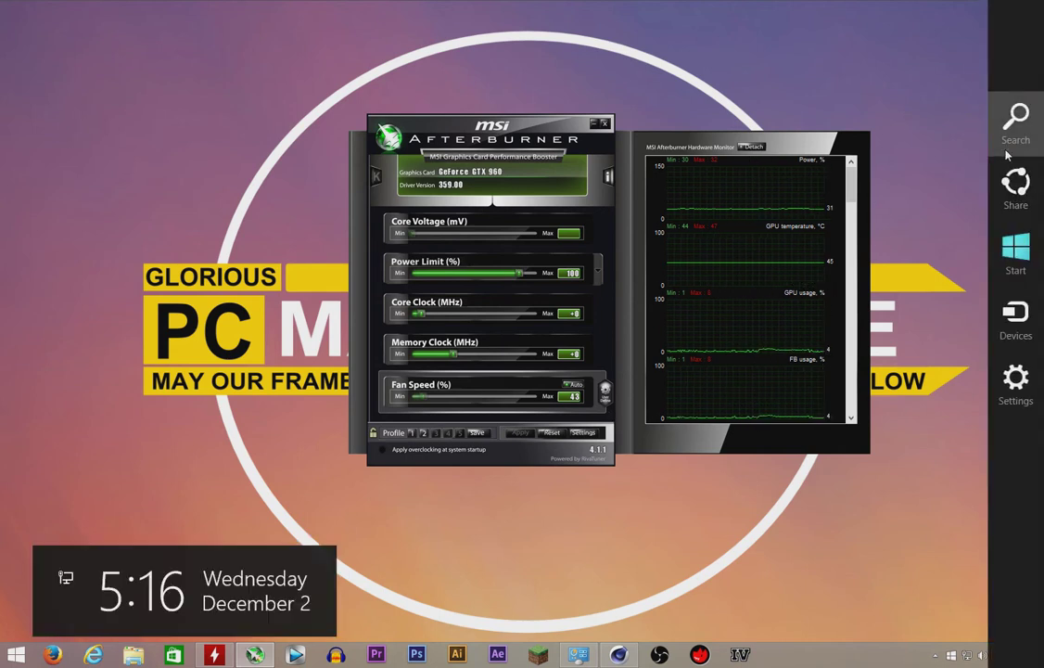
{"action": "left_click", "coordinate": [1016, 117]}
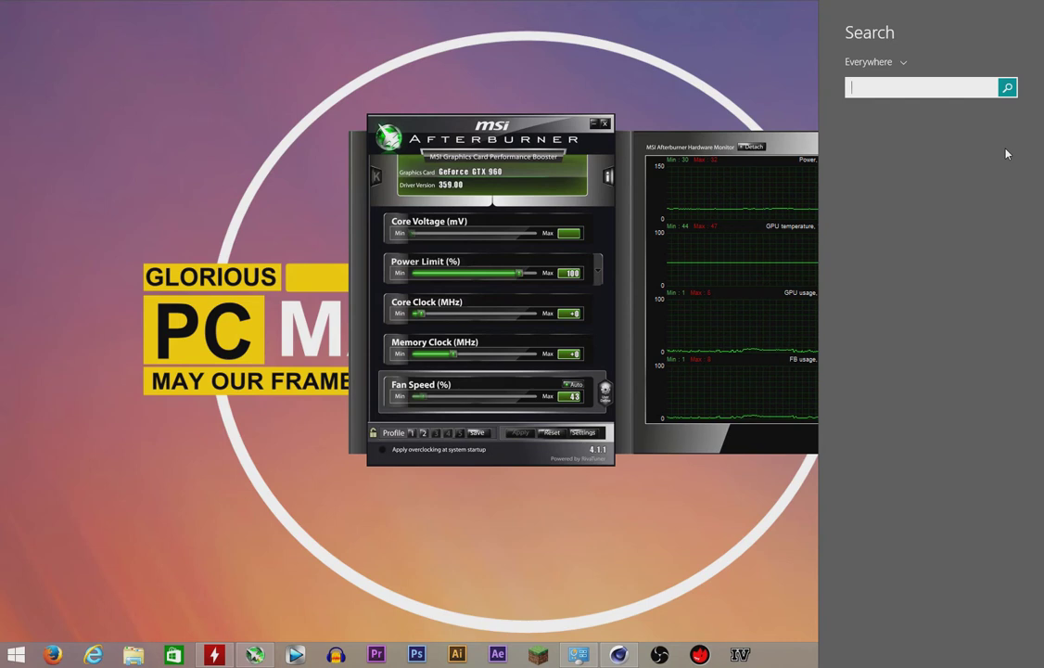
Step: Search for 'po' and open Power Options from the results
{"action": "type", "text": "powerShell"}
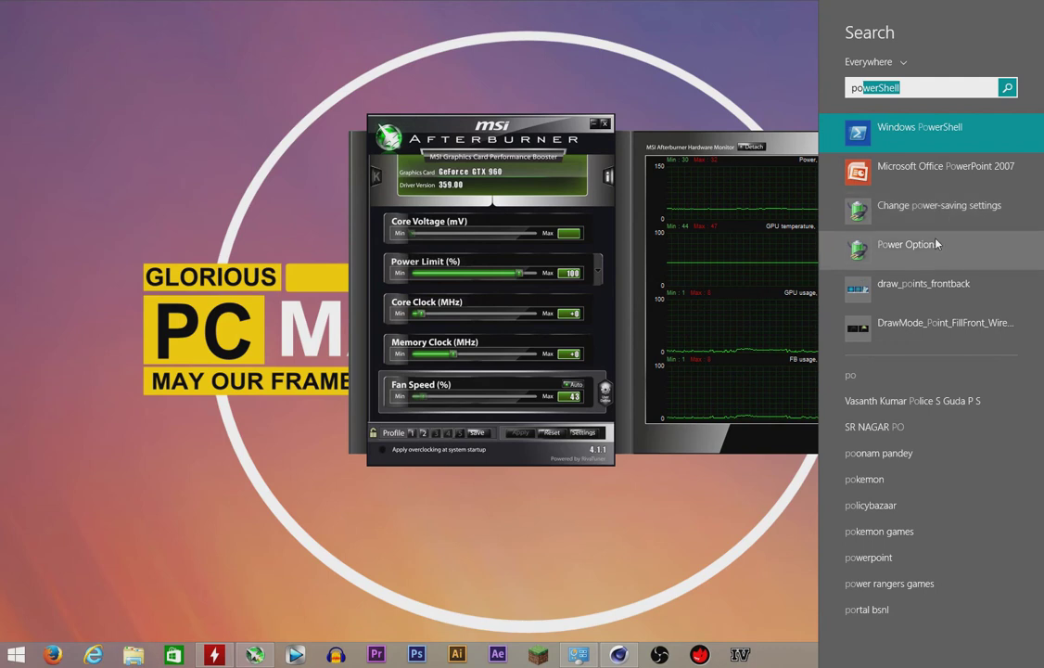
{"action": "left_click", "coordinate": [937, 244]}
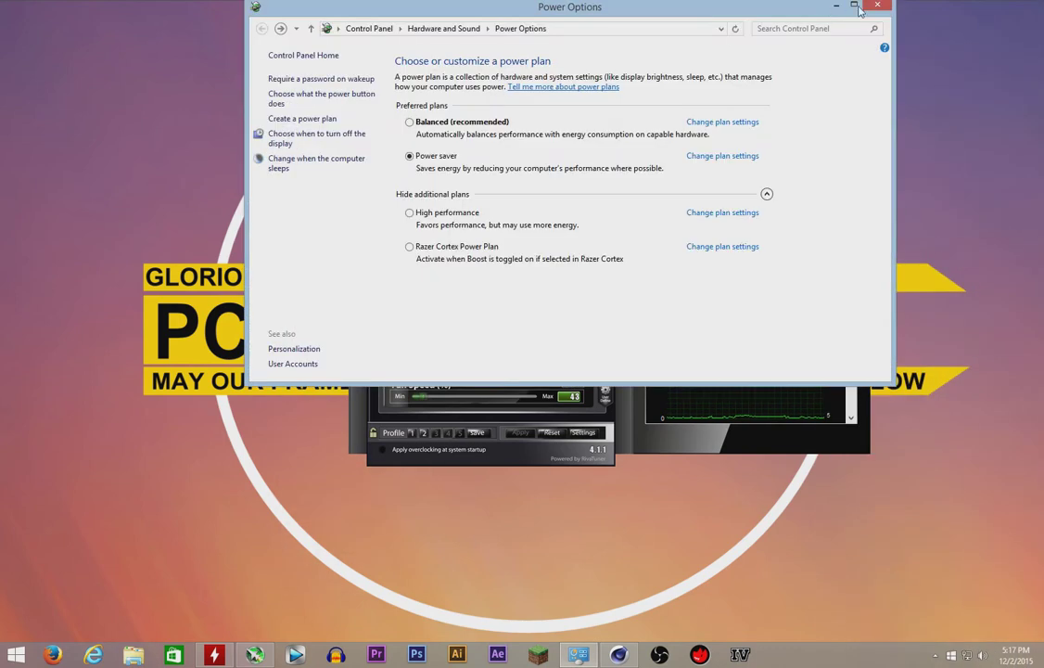
Step: Maximize Power Options and open the Power saver plan's advanced power settings
{"action": "double_click", "coordinate": [753, 9]}
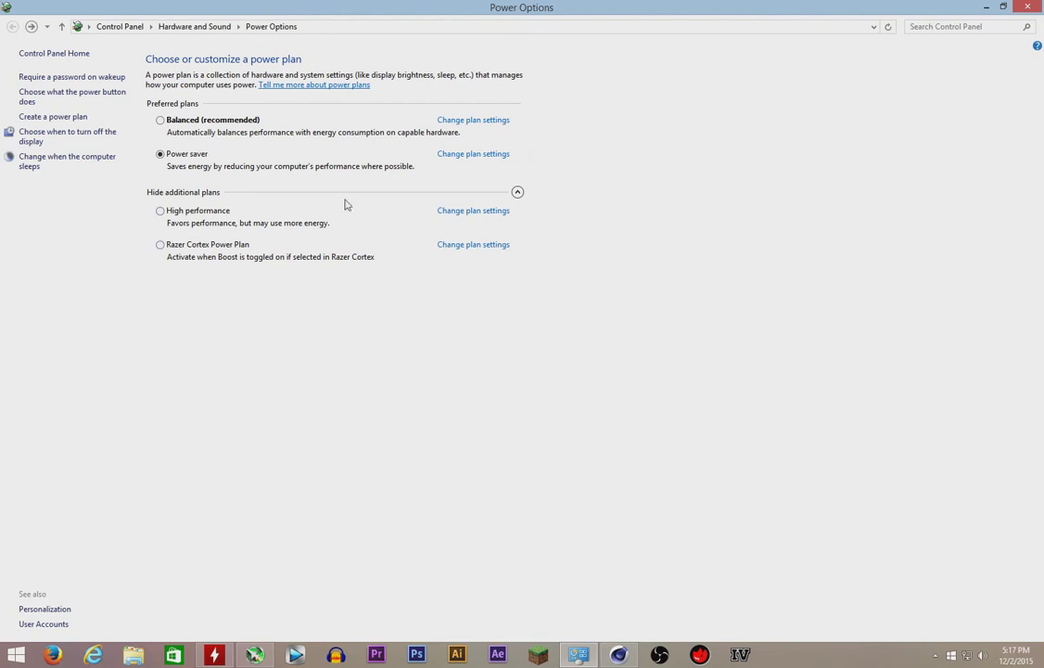
{"action": "left_click", "coordinate": [453, 155]}
{"action": "left_click", "coordinate": [13, 26]}
{"action": "left_click", "coordinate": [470, 156]}
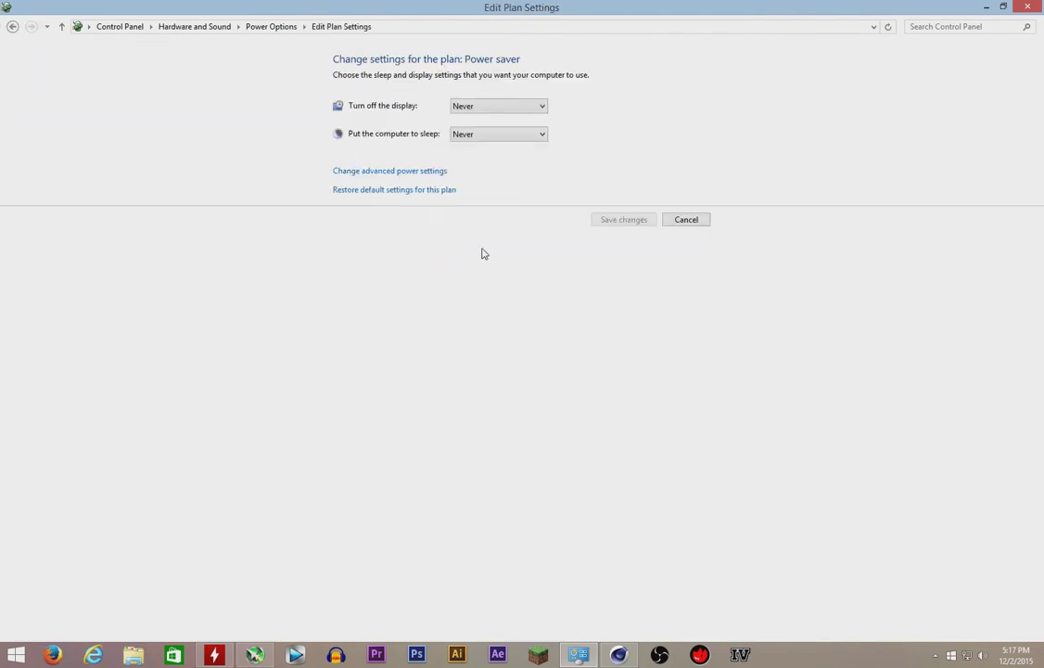
{"action": "left_click", "coordinate": [380, 170]}
Step: Expand Processor power management and review minimum 80%, maximum 87% states and cooling policy
{"action": "scroll", "coordinate": [311, 239], "scroll_direction": "down", "scroll_amount": 2}
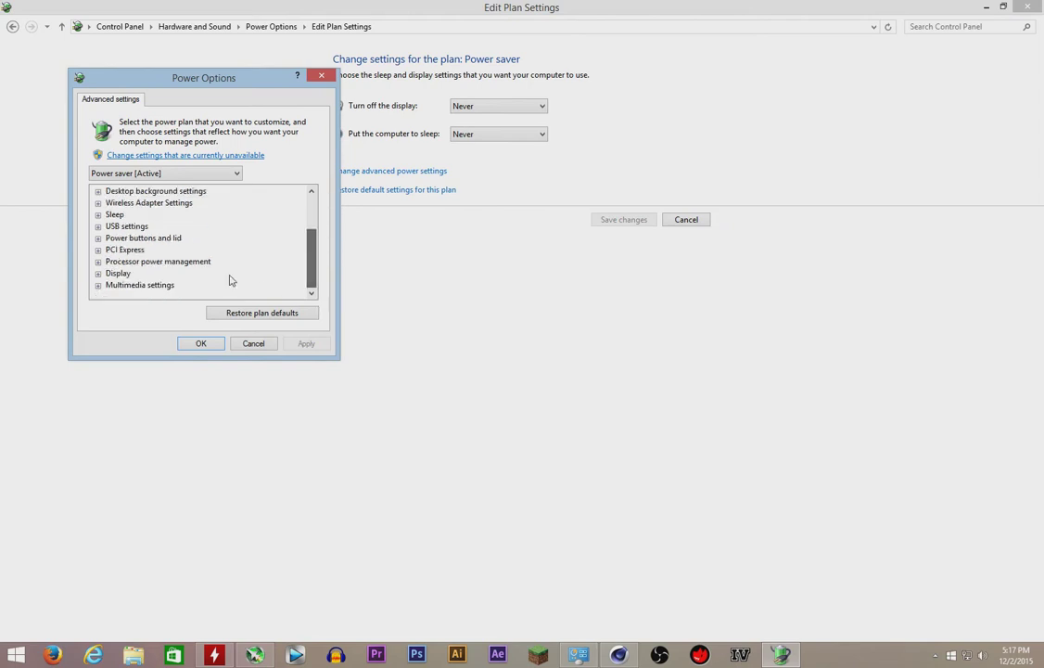
{"action": "left_click", "coordinate": [97, 263]}
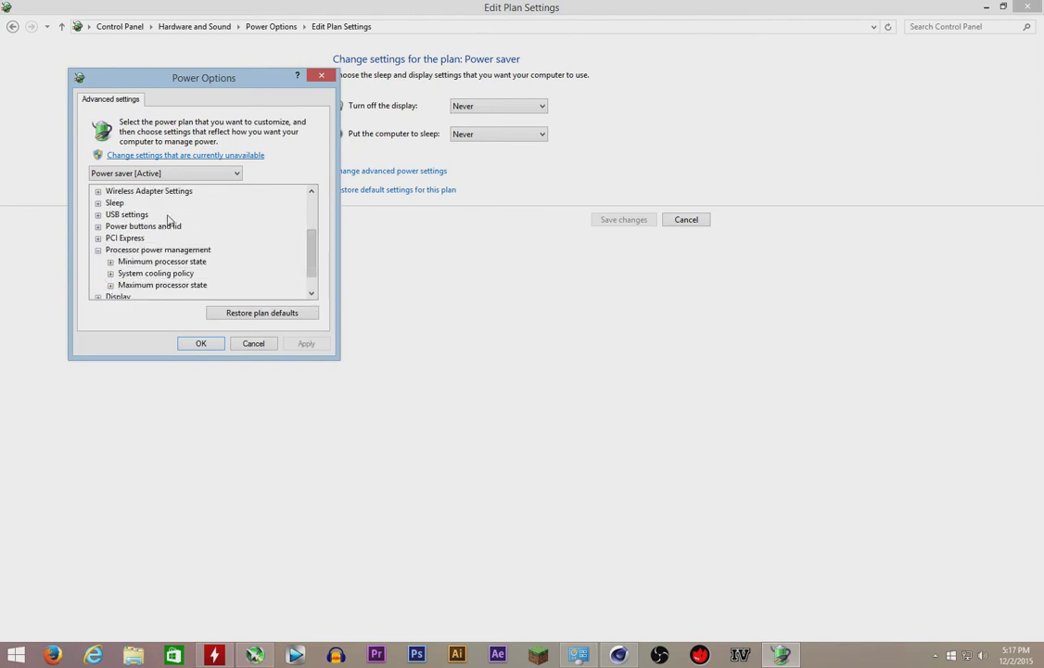
{"action": "left_click", "coordinate": [98, 238]}
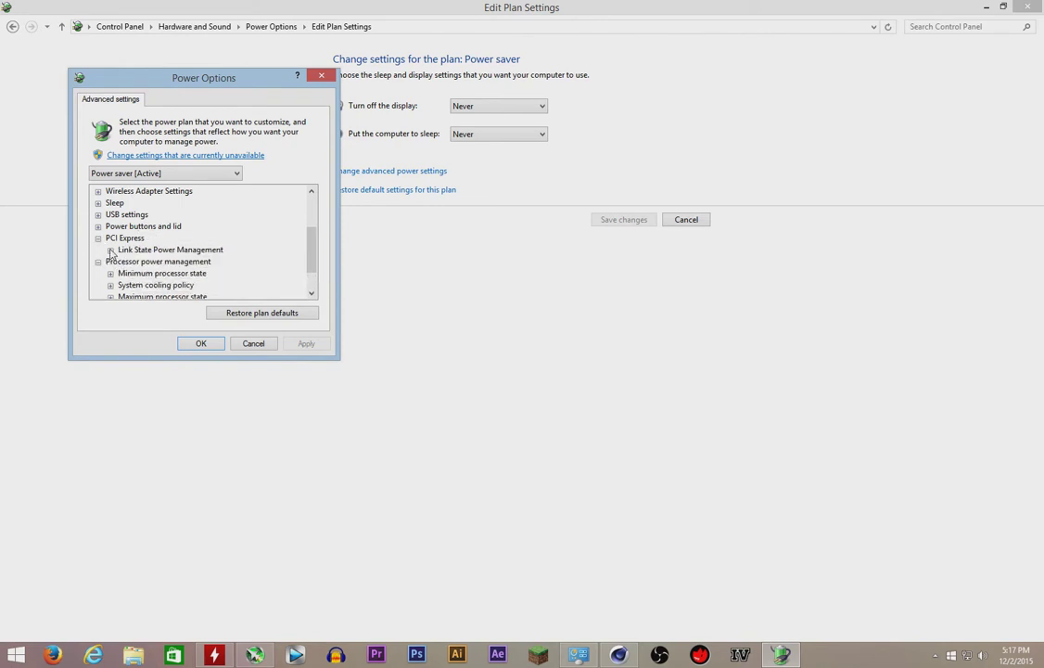
{"action": "left_click", "coordinate": [110, 250]}
{"action": "left_click", "coordinate": [110, 250]}
{"action": "left_click", "coordinate": [98, 238]}
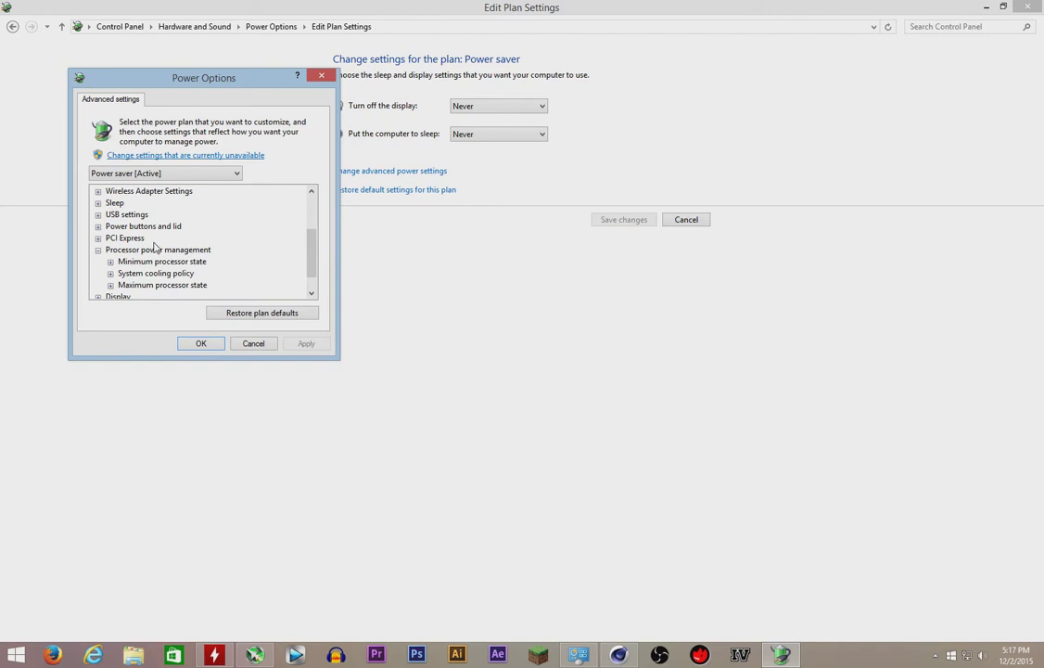
{"action": "scroll", "coordinate": [155, 245], "scroll_direction": "down", "scroll_amount": 1}
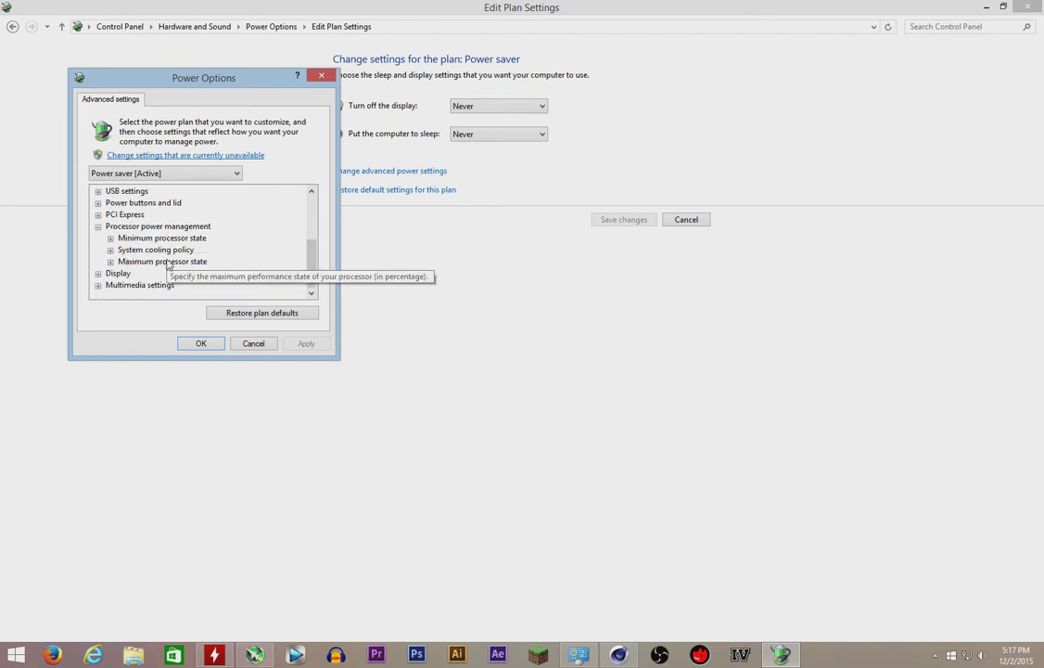
{"action": "left_click", "coordinate": [111, 238]}
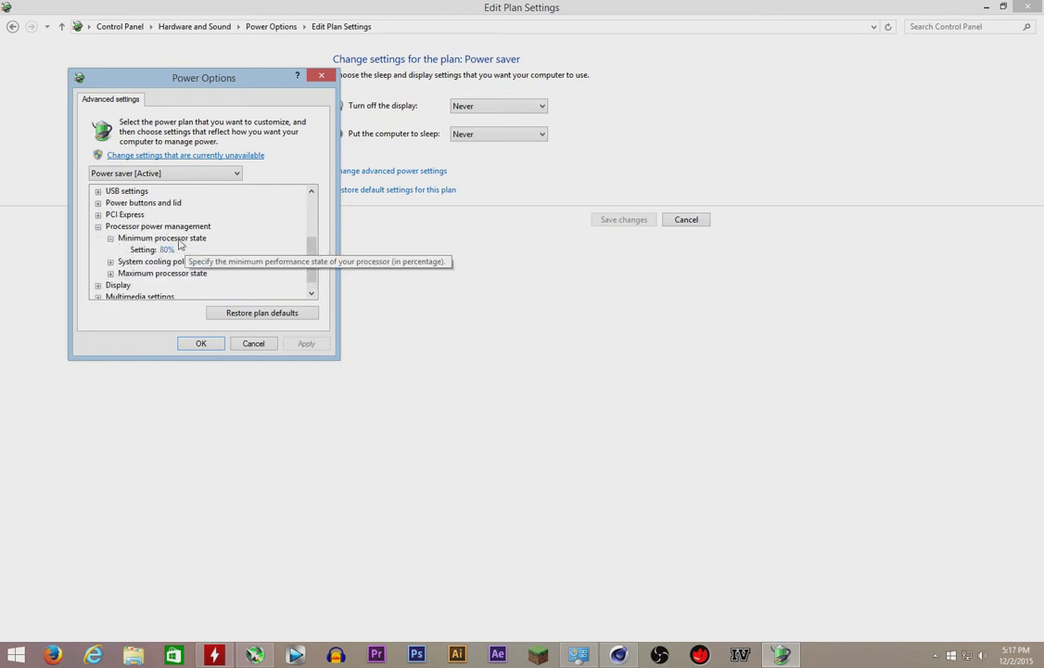
{"action": "left_click", "coordinate": [109, 261]}
{"action": "scroll", "coordinate": [109, 265], "scroll_direction": "down", "scroll_amount": 1}
{"action": "left_click", "coordinate": [111, 261]}
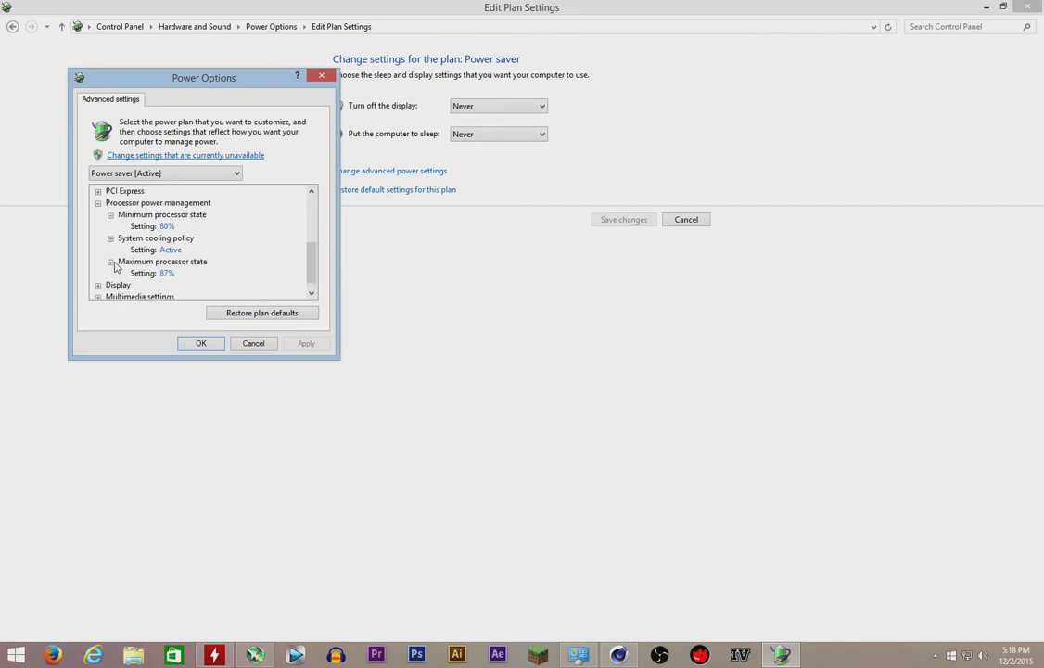
Step: Keep the system cooling policy at Active and apply the Power saver changes
{"action": "left_click", "coordinate": [171, 249]}
{"action": "left_click", "coordinate": [186, 250]}
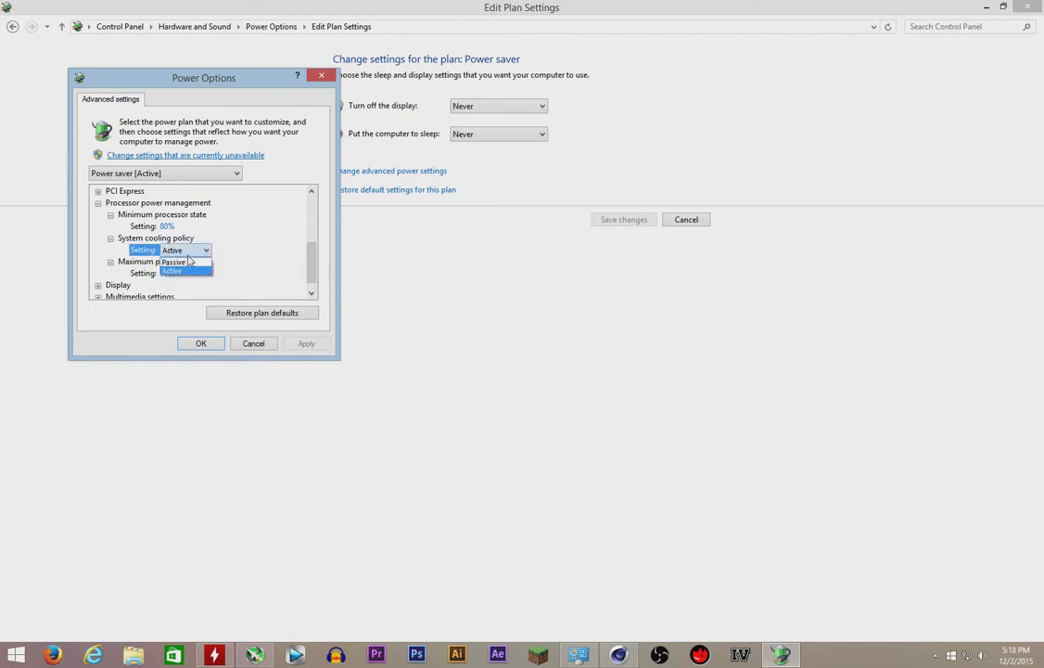
{"action": "left_click", "coordinate": [171, 270]}
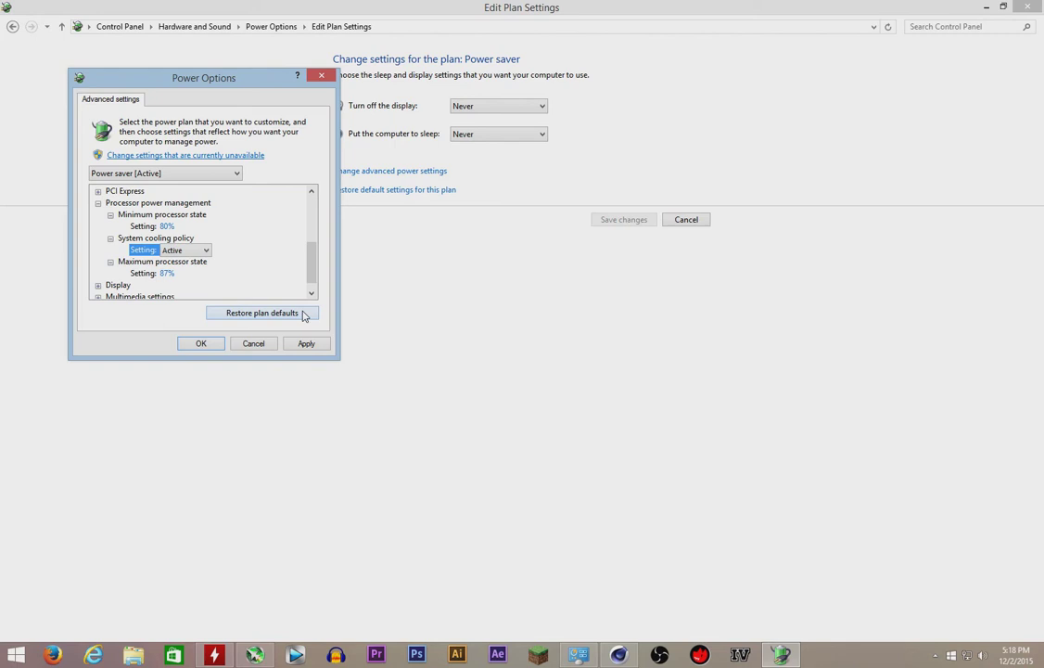
{"action": "left_click", "coordinate": [308, 345]}
Step: Close advanced settings, return to the power plan list, and bring up MSI Afterburner
{"action": "left_click", "coordinate": [202, 345]}
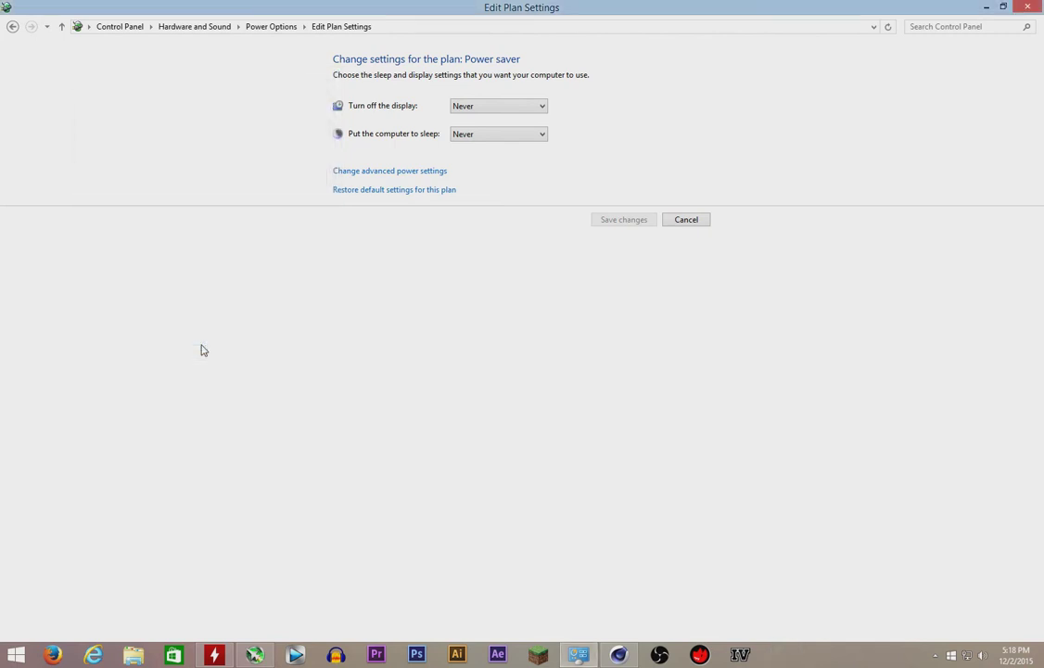
{"action": "left_click", "coordinate": [12, 27]}
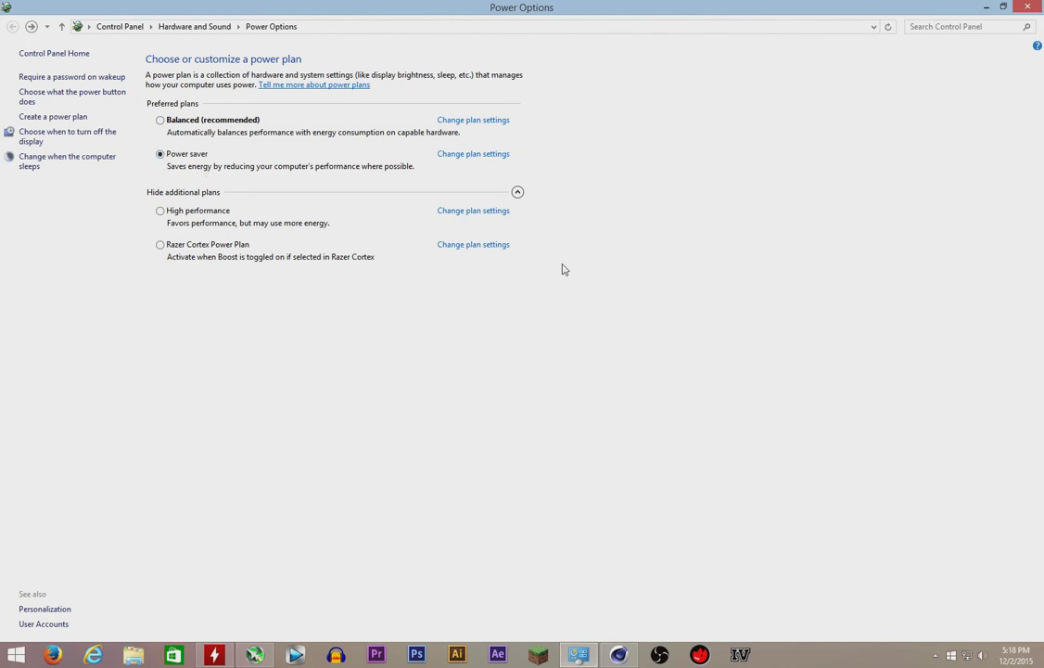
{"action": "left_click", "coordinate": [254, 655]}
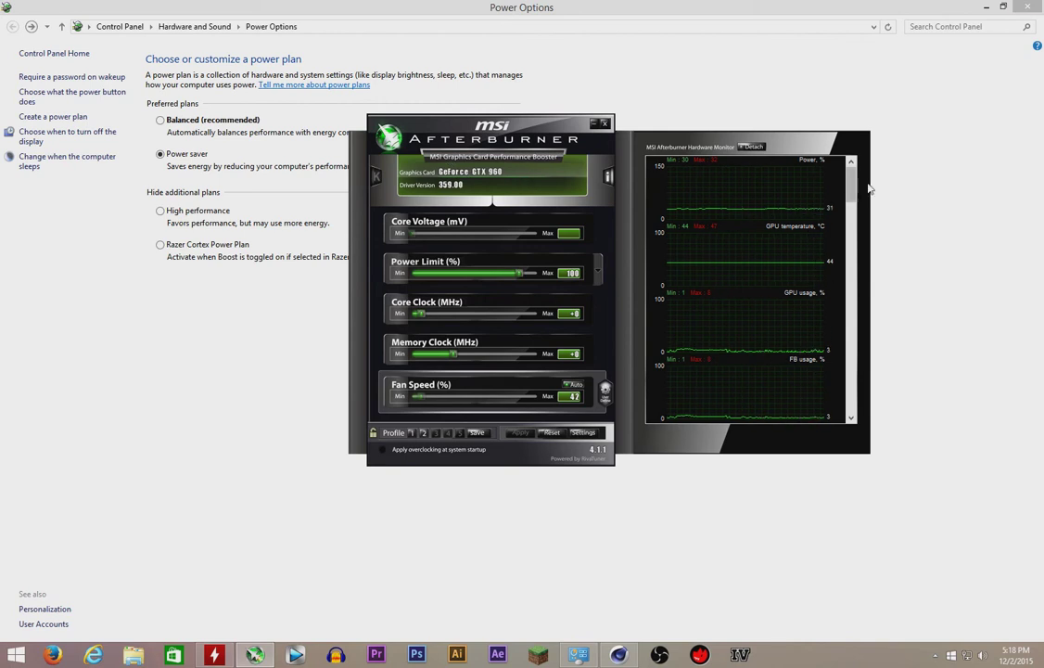
Step: Search 'fire' and launch Zotac FireStorm, accepting UAC and the already-running warning
{"action": "mouse_move", "coordinate": [1039, 5]}
{"action": "left_click", "coordinate": [1023, 149]}
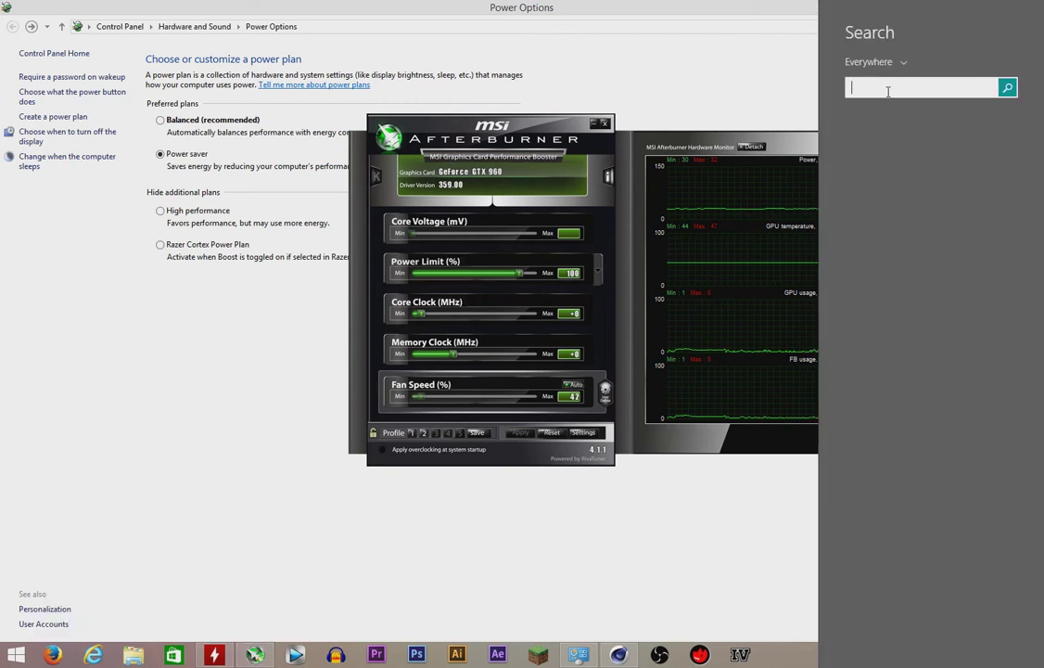
{"action": "type", "text": "firefox"}
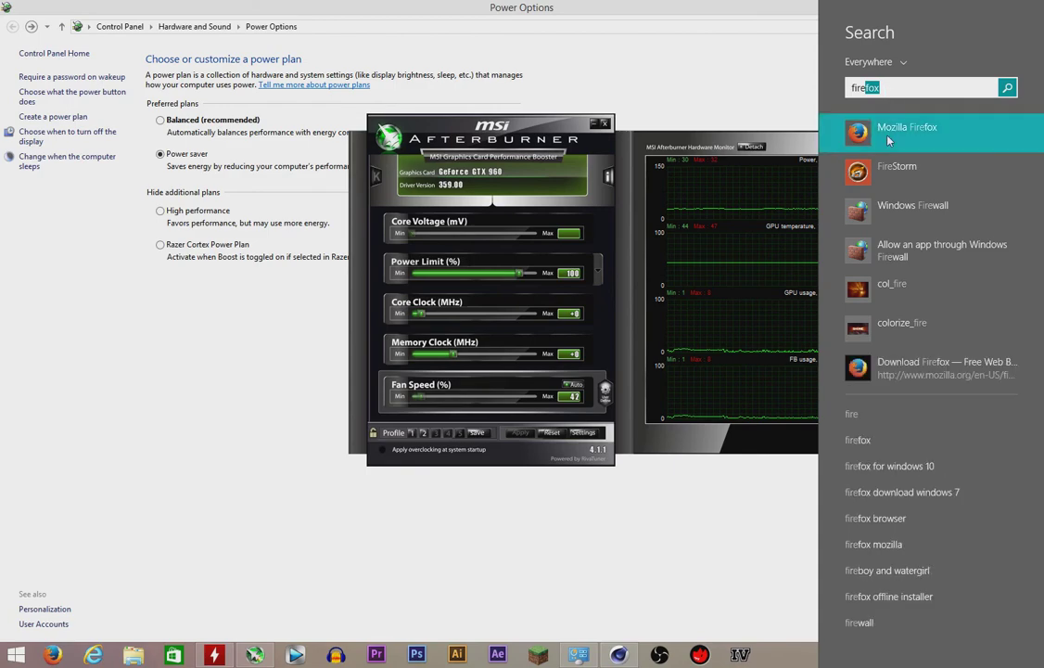
{"action": "left_click", "coordinate": [900, 165]}
{"action": "left_click", "coordinate": [576, 352]}
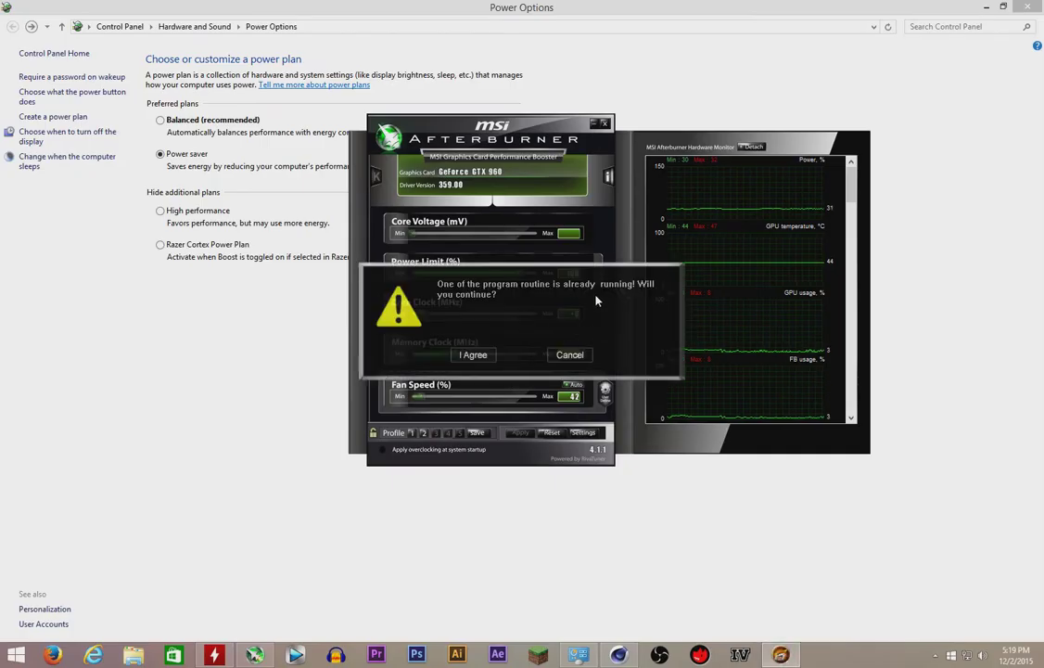
{"action": "left_click", "coordinate": [480, 356]}
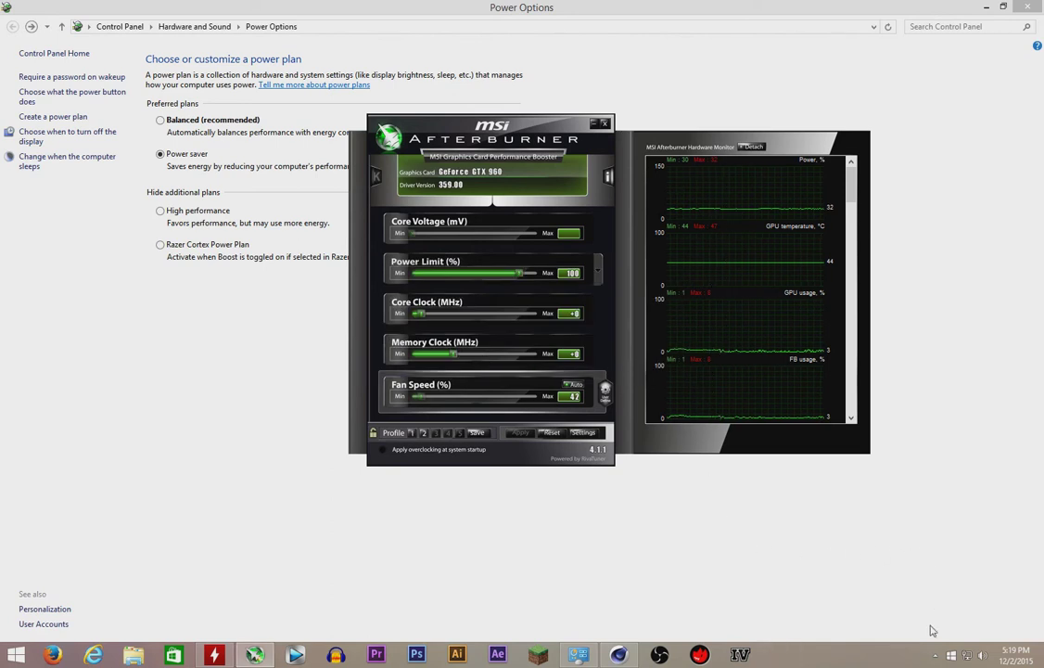
Step: Reposition FireStorm to view its advanced settings (0 MHz offsets, 42% fan), then close it
{"action": "left_click", "coordinate": [936, 655]}
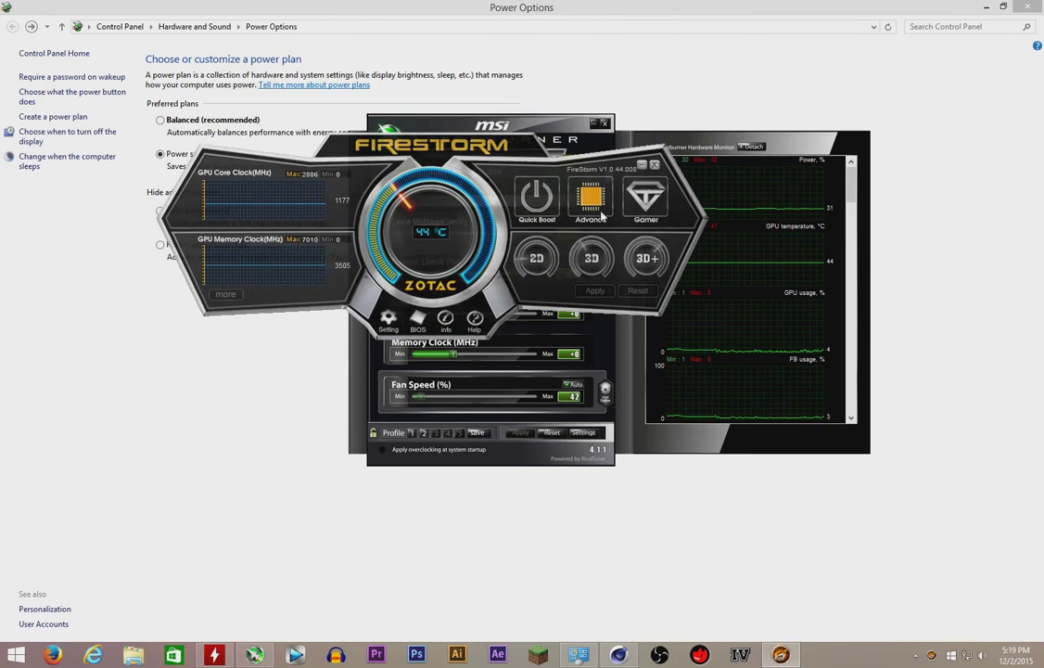
{"action": "left_click_drag", "start_coordinate": [494, 161], "coordinate": [516, 34]}
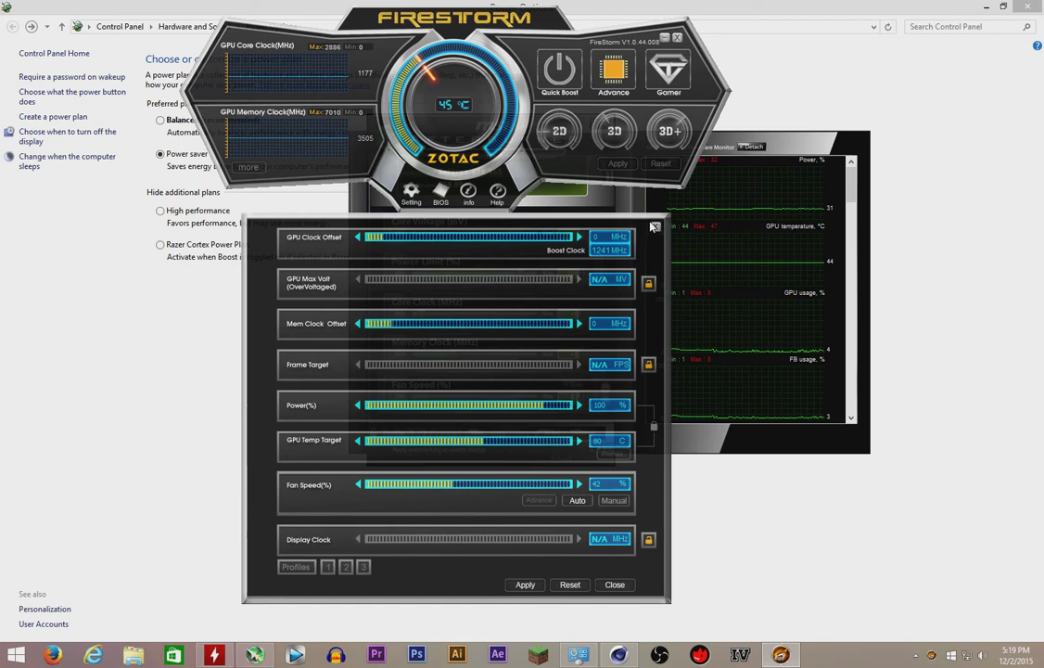
{"action": "left_click", "coordinate": [676, 38]}
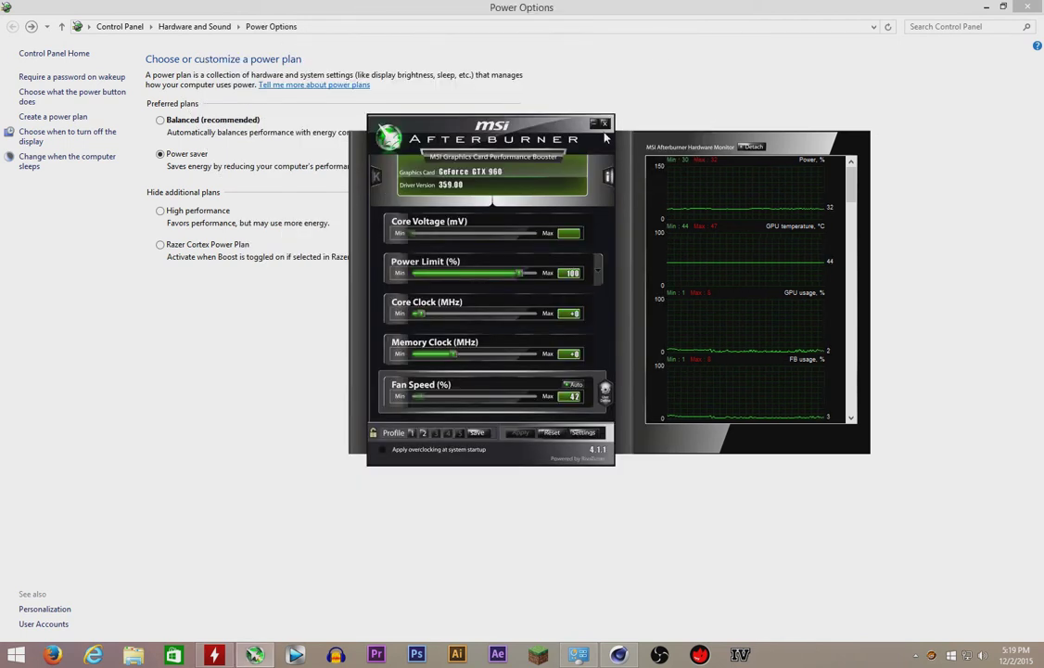
Step: Minimize Control Panel, re-dock Afterburner's hardware monitor, and lower Core Clock to -90 MHz
{"action": "left_click", "coordinate": [985, 6]}
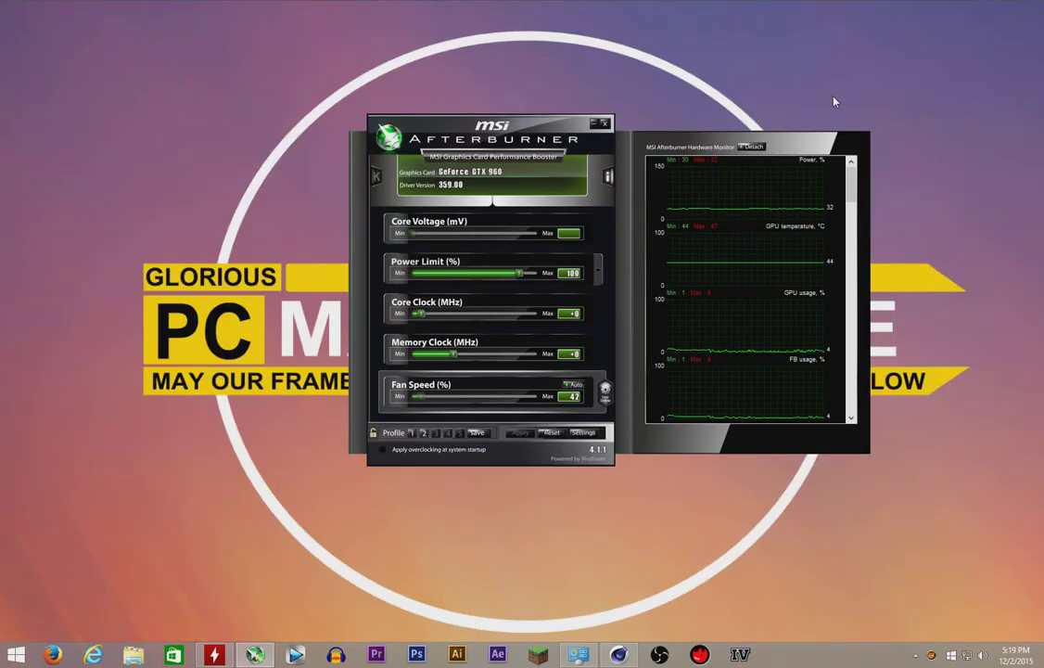
{"action": "left_click_drag", "start_coordinate": [580, 152], "coordinate": [615, 126]}
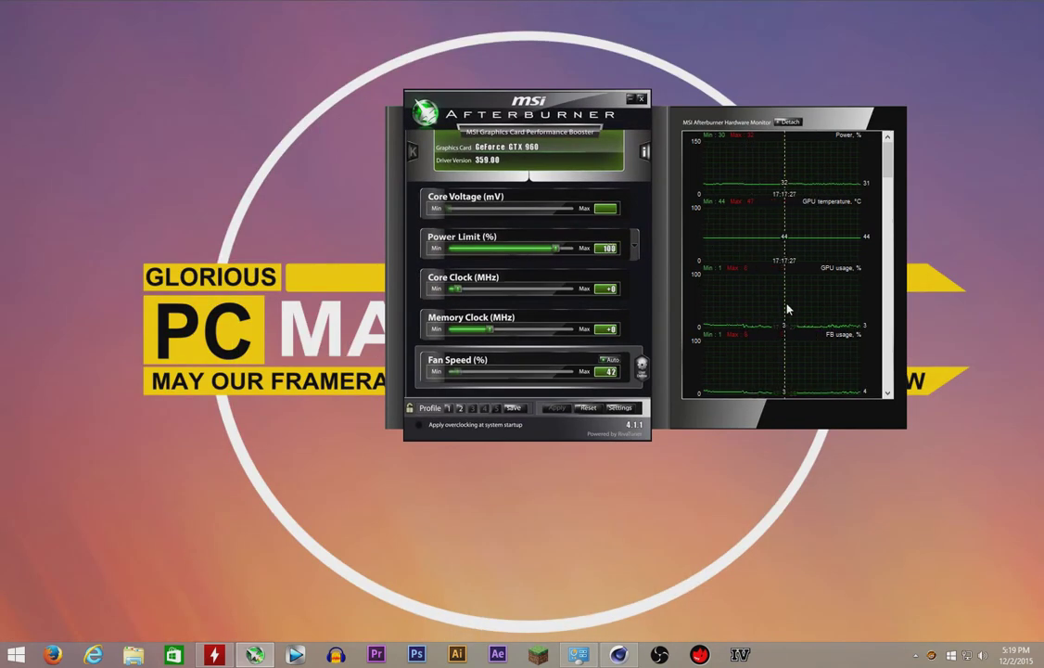
{"action": "left_click", "coordinate": [788, 120]}
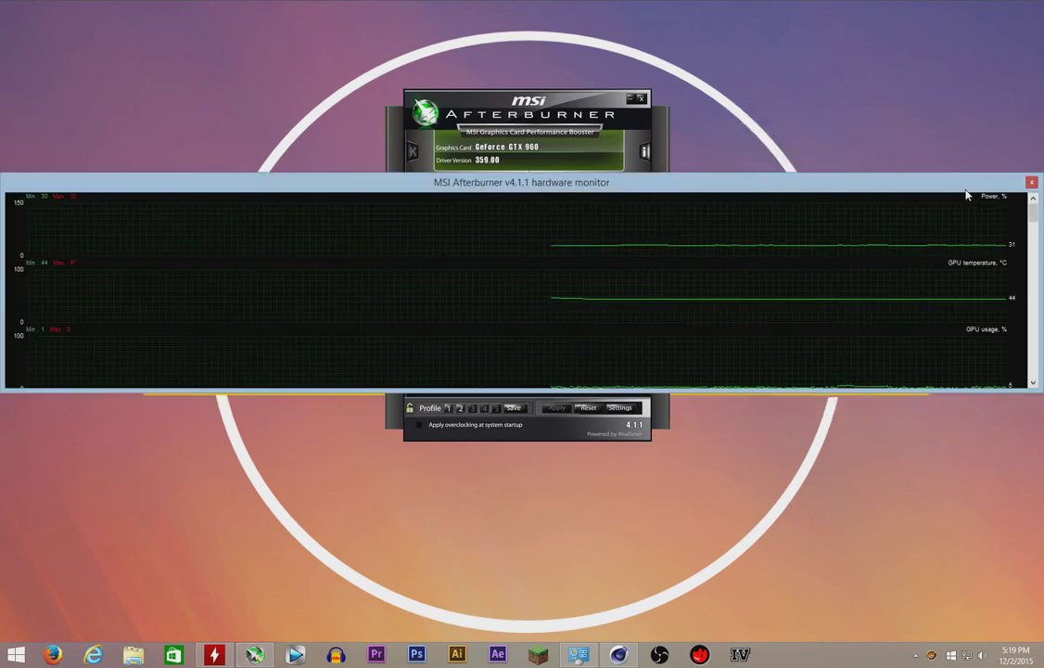
{"action": "left_click_drag", "start_coordinate": [1033, 211], "coordinate": [1032, 364]}
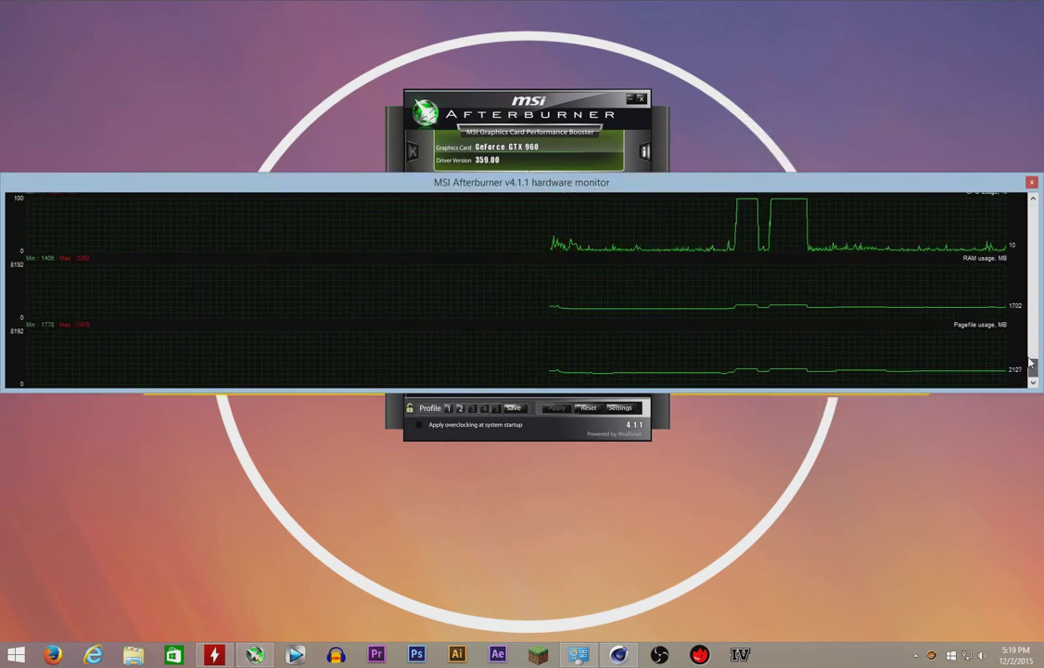
{"action": "left_click", "coordinate": [1031, 182]}
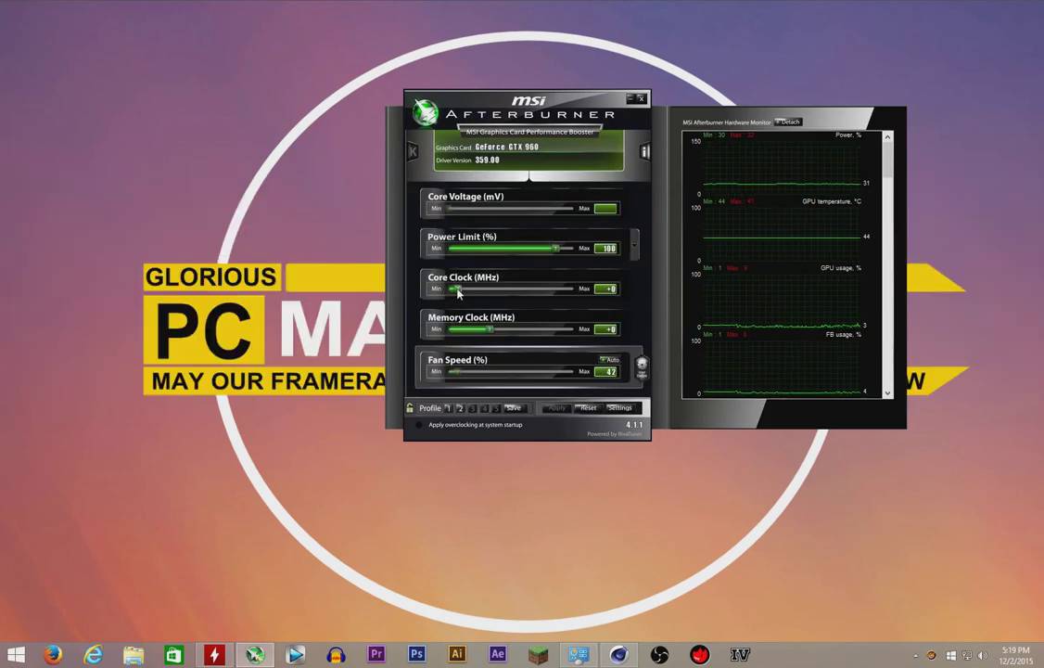
{"action": "left_click_drag", "start_coordinate": [457, 289], "coordinate": [447, 289]}
Step: Set Memory Clock -501 MHz and Power Limit 88%, then reset Afterburner to defaults
{"action": "left_click_drag", "start_coordinate": [489, 330], "coordinate": [448, 329]}
{"action": "left_click_drag", "start_coordinate": [544, 253], "coordinate": [517, 255]}
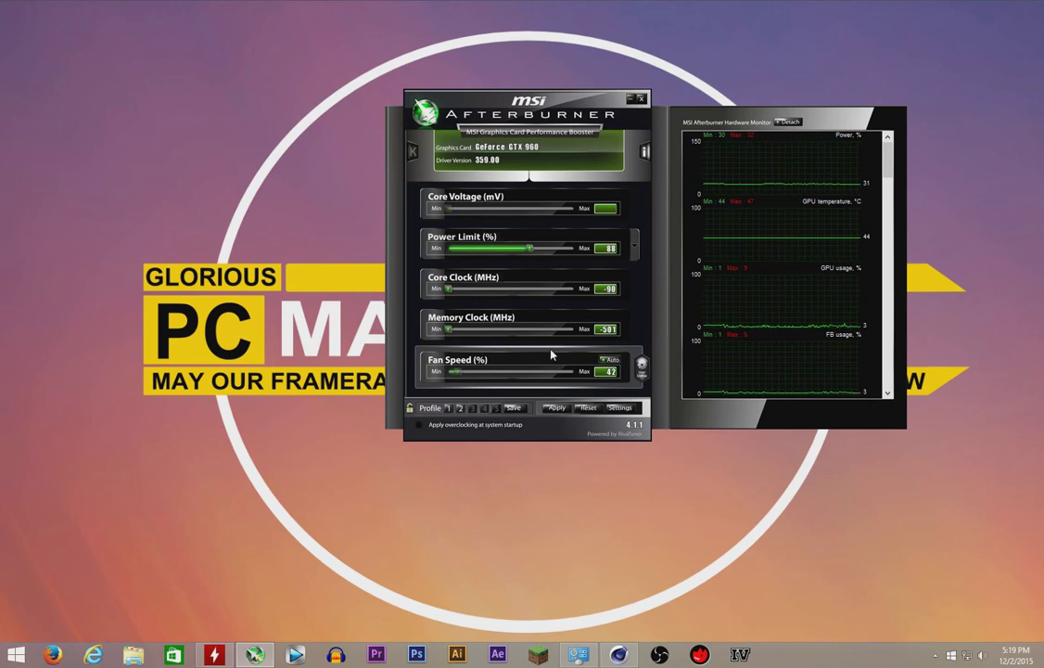
{"action": "left_click", "coordinate": [588, 407]}
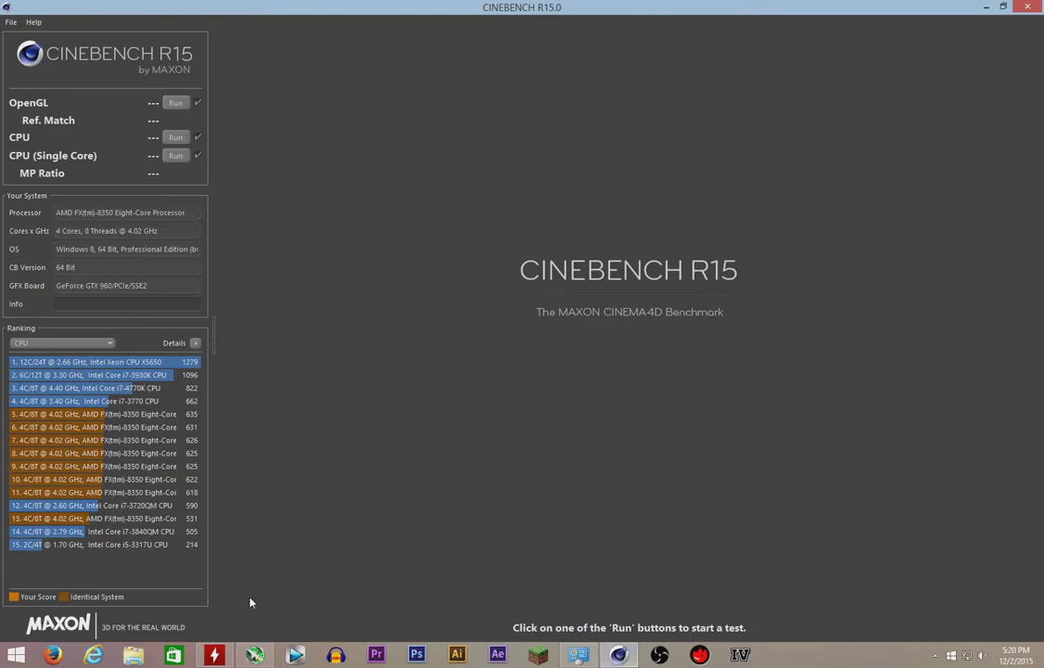
{"action": "left_click", "coordinate": [214, 654]}
Step: Move HWMonitor left, select the CPU temperature reading, launch Minecraft, and bring up Power Options
{"action": "left_click_drag", "start_coordinate": [617, 68], "coordinate": [1, 74]}
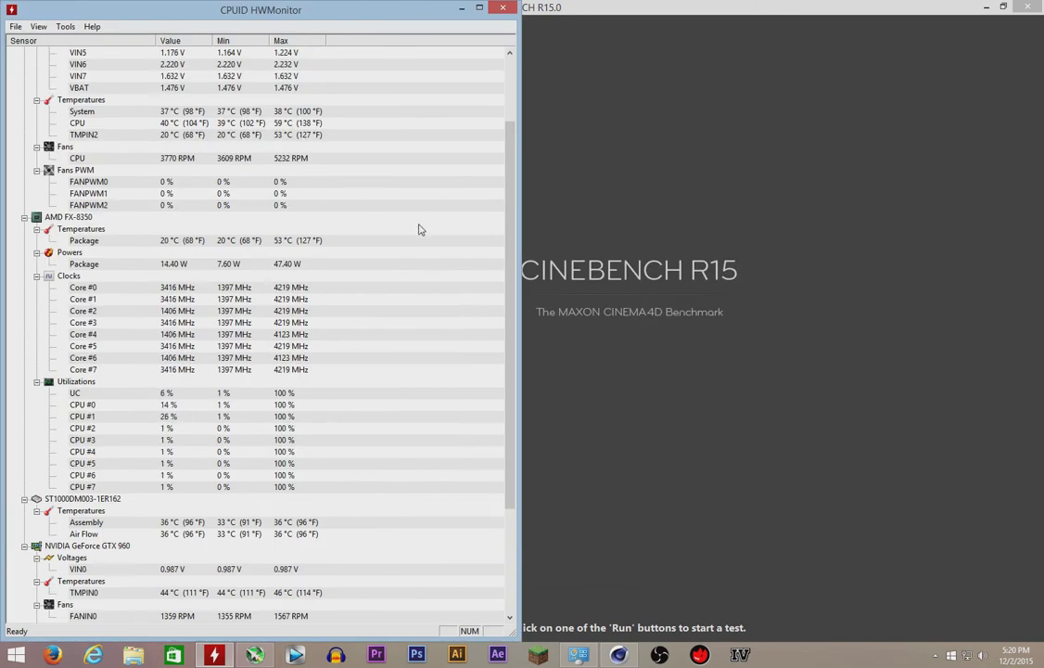
{"action": "left_click", "coordinate": [168, 125]}
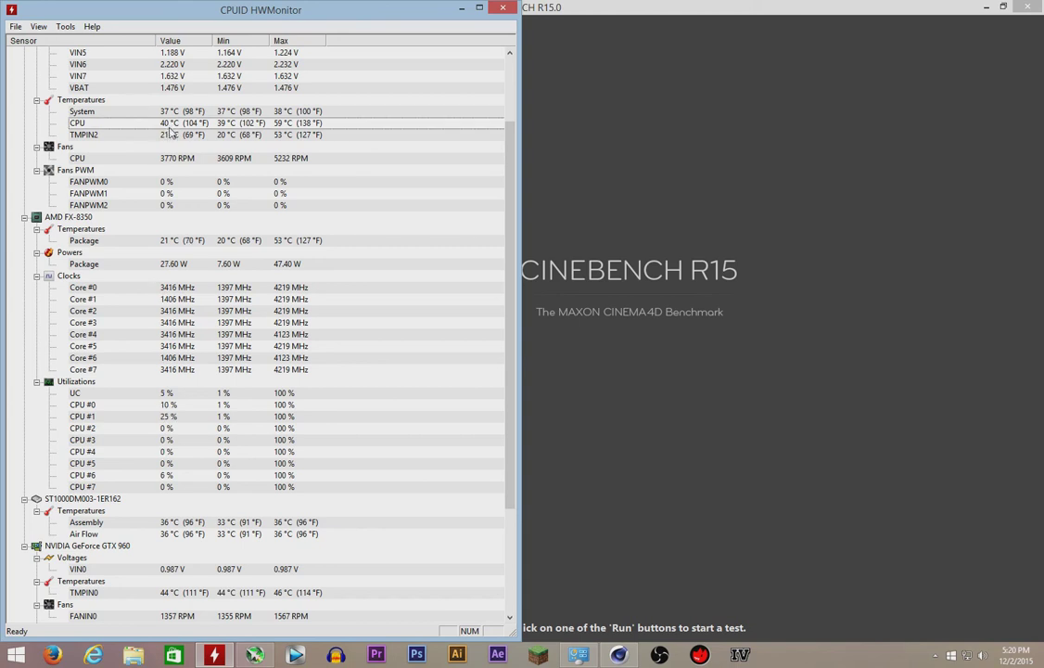
{"action": "left_click", "coordinate": [557, 658]}
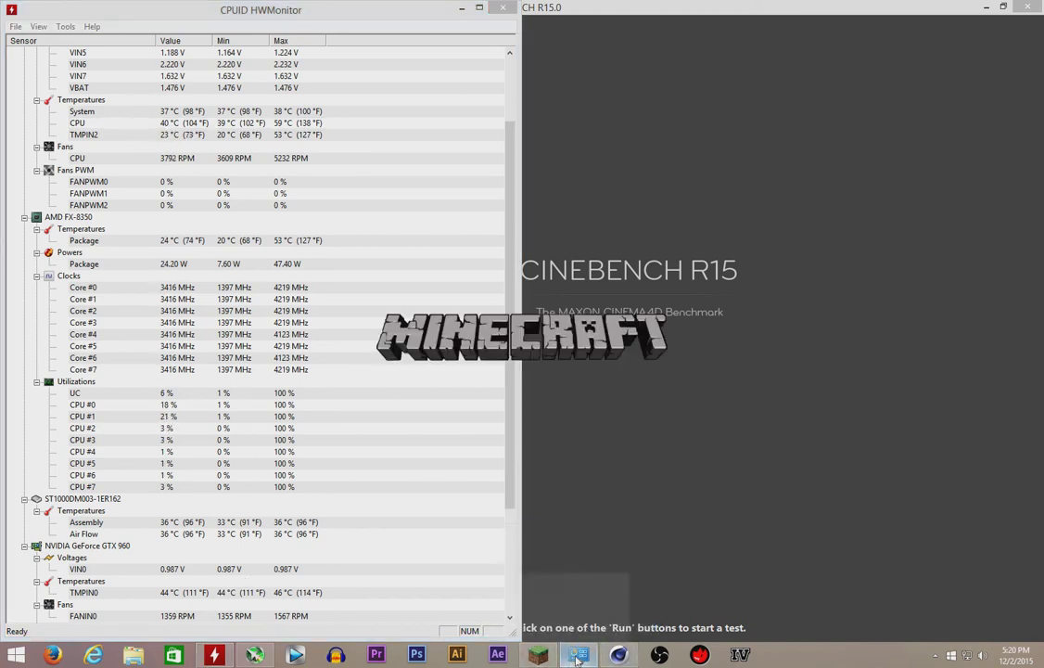
{"action": "left_click", "coordinate": [578, 655]}
Step: Switch the active power plan to High performance and return to HWMonitor
{"action": "left_click", "coordinate": [168, 123]}
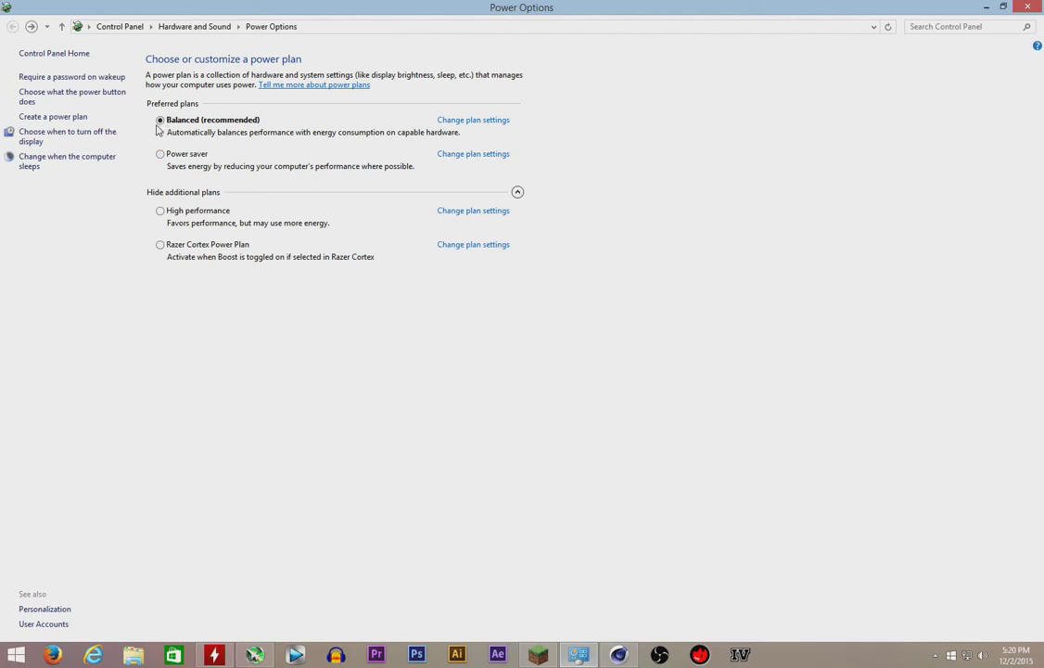
{"action": "left_click", "coordinate": [160, 211]}
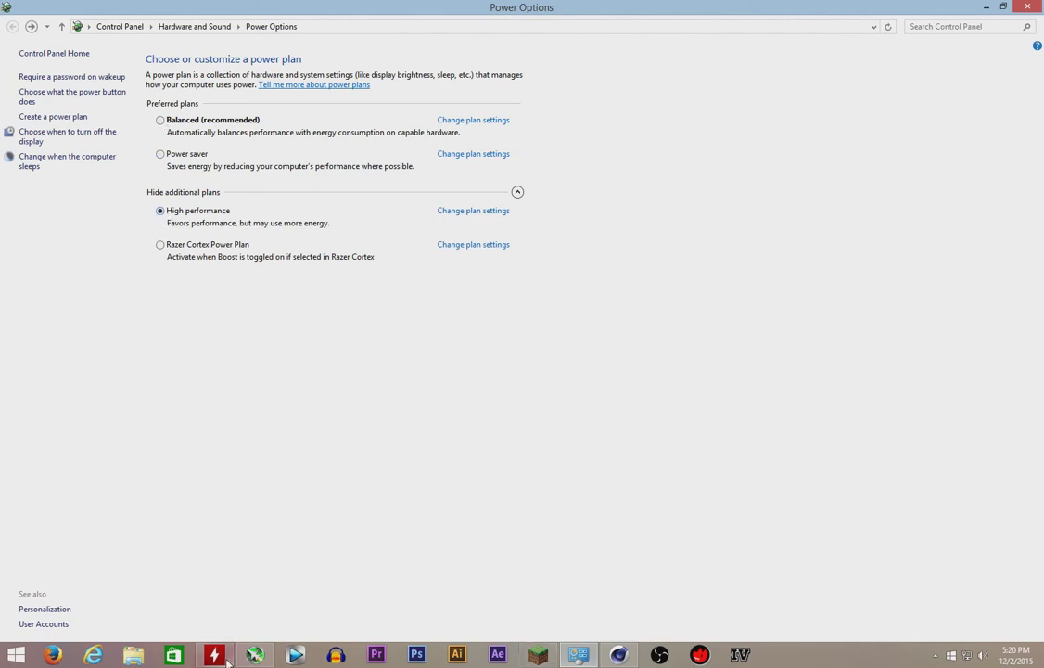
{"action": "key", "text": "alt+Tab"}
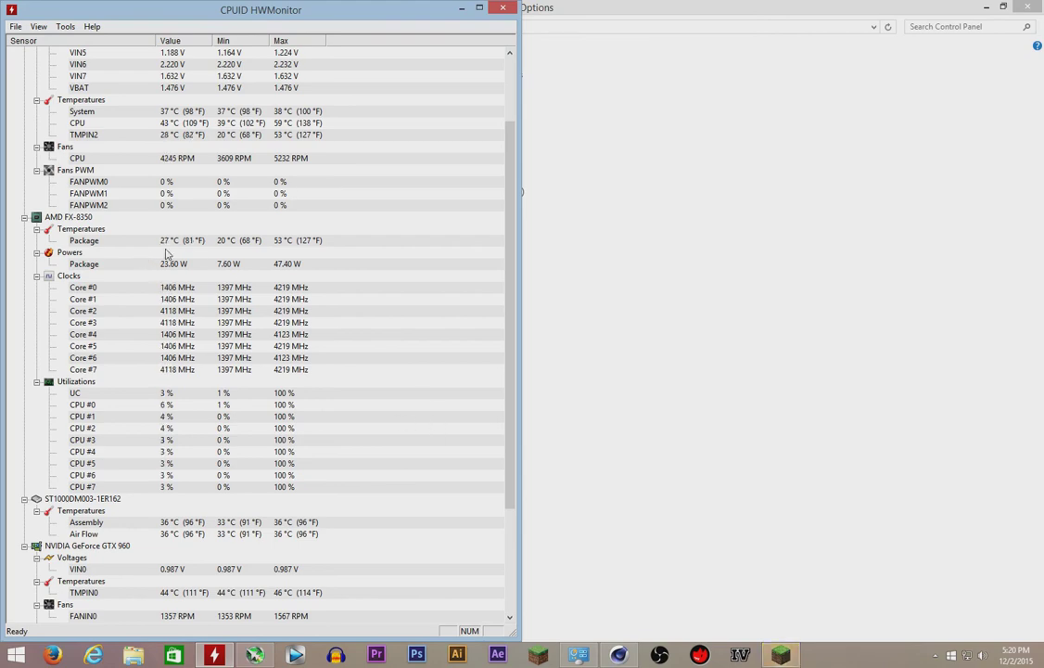
Step: Start the Cinebench R15 CPU render under High performance and close the Minecraft launcher
{"action": "left_click", "coordinate": [616, 654]}
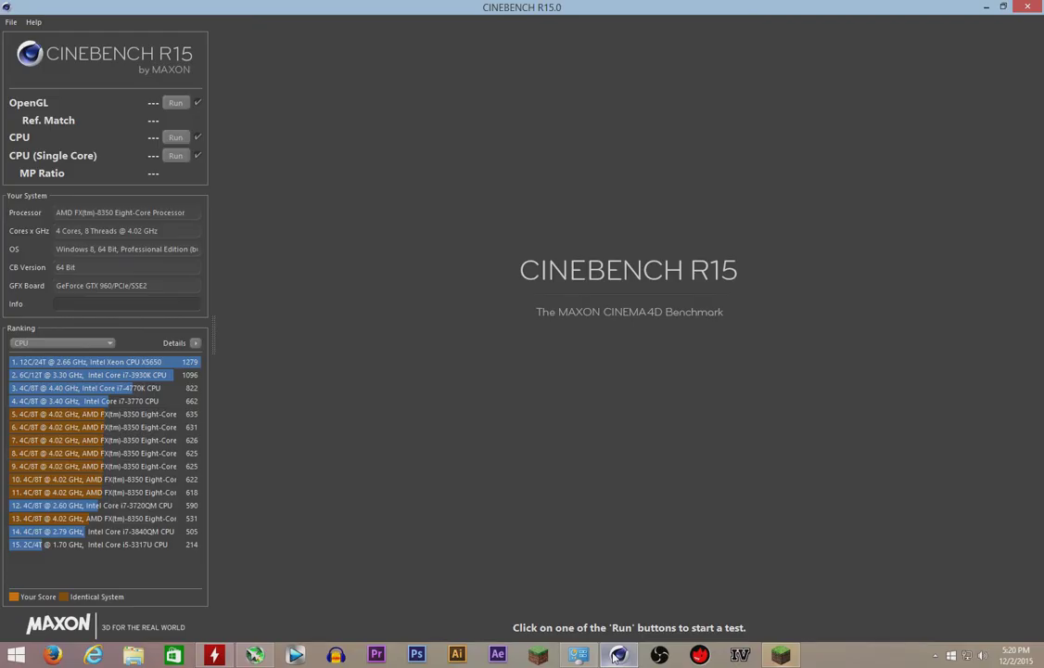
{"action": "left_click", "coordinate": [176, 136]}
{"action": "left_click", "coordinate": [780, 654]}
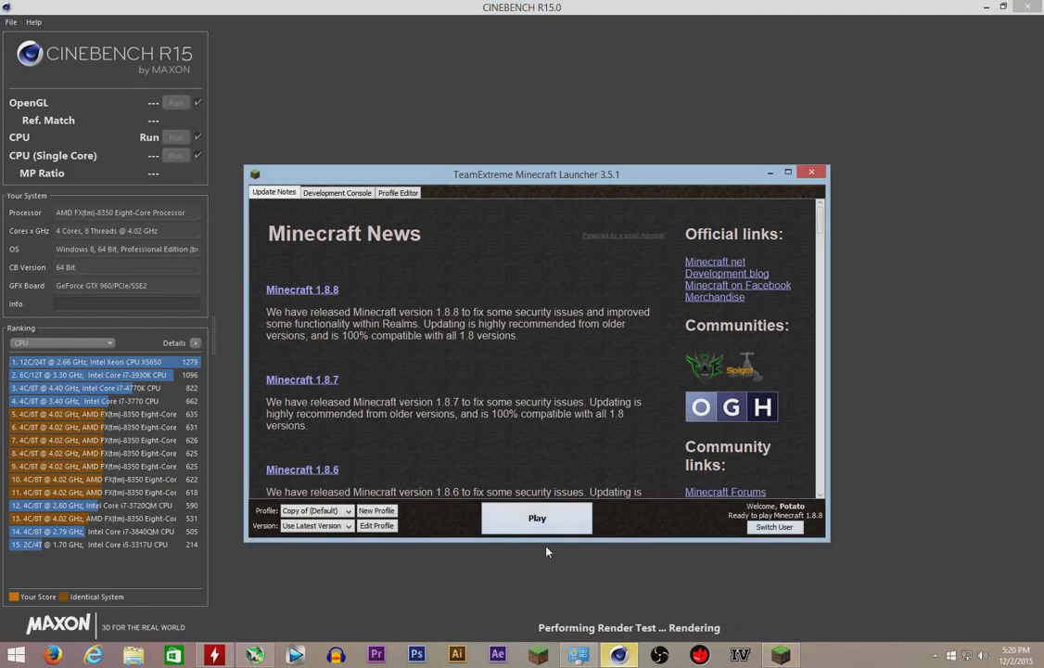
{"action": "left_click", "coordinate": [809, 173]}
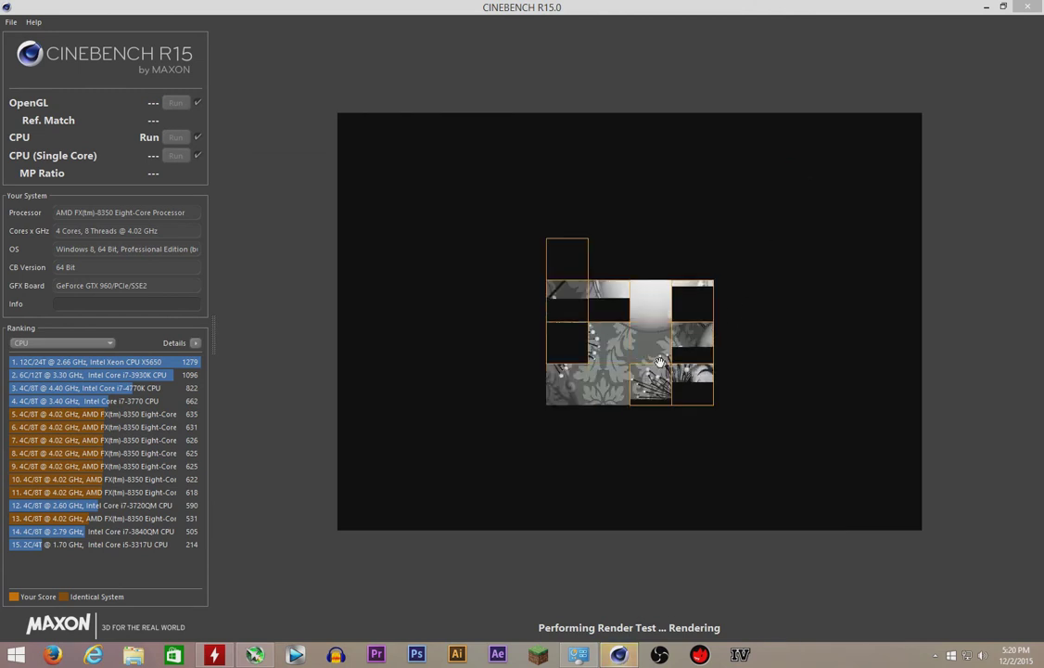
Step: Check HWMonitor sensor readings mid-render, then cancel the CPU render before it finishes
{"action": "left_click", "coordinate": [574, 539]}
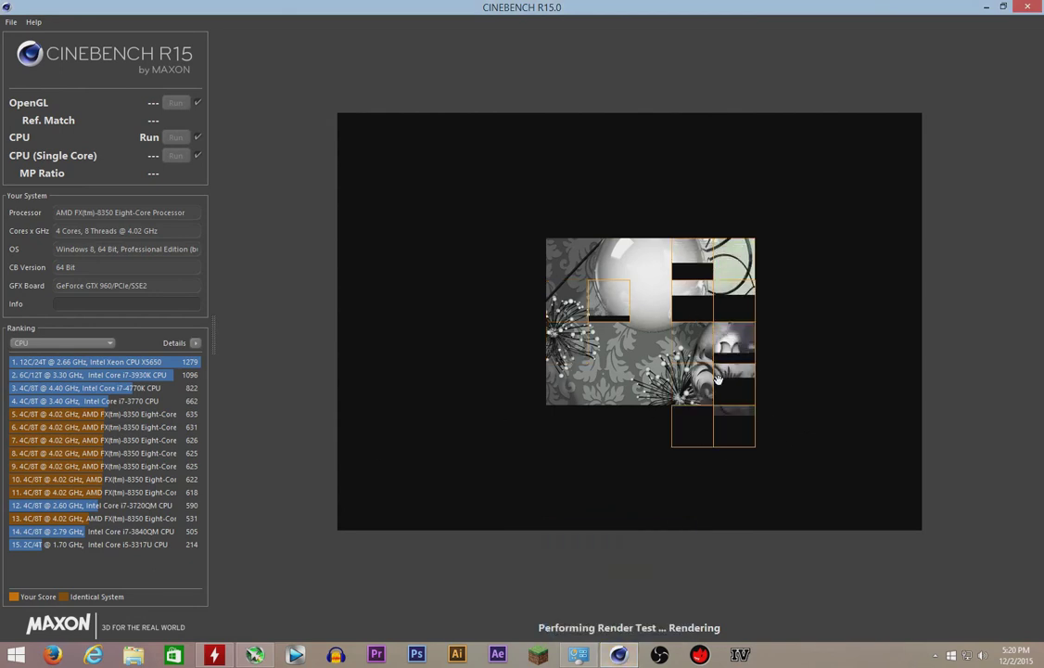
{"action": "left_click", "coordinate": [212, 657]}
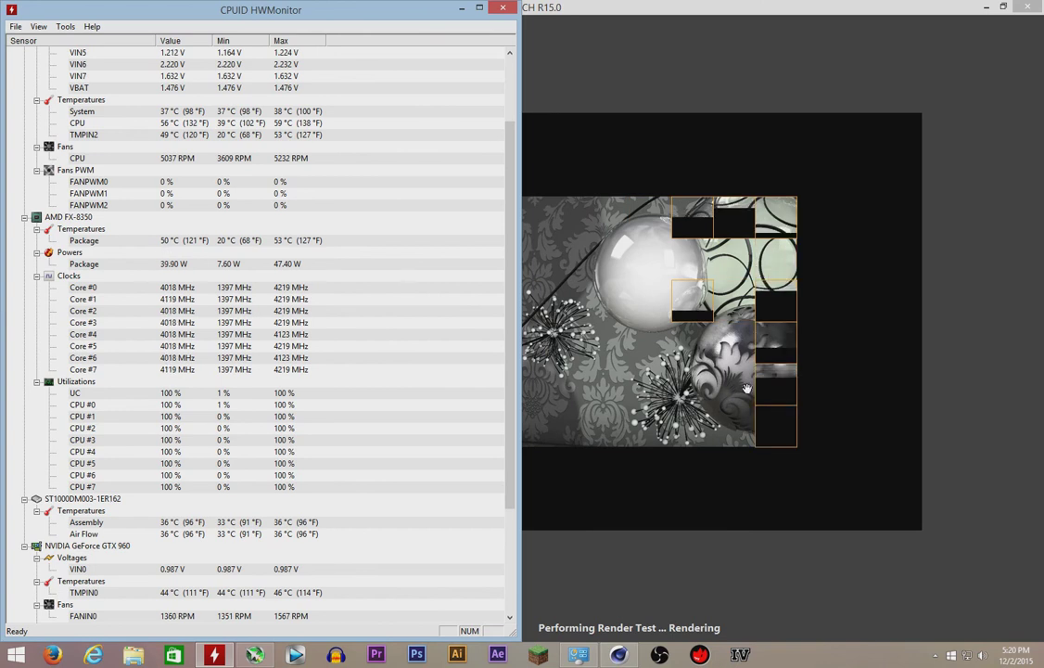
{"action": "left_click", "coordinate": [759, 373]}
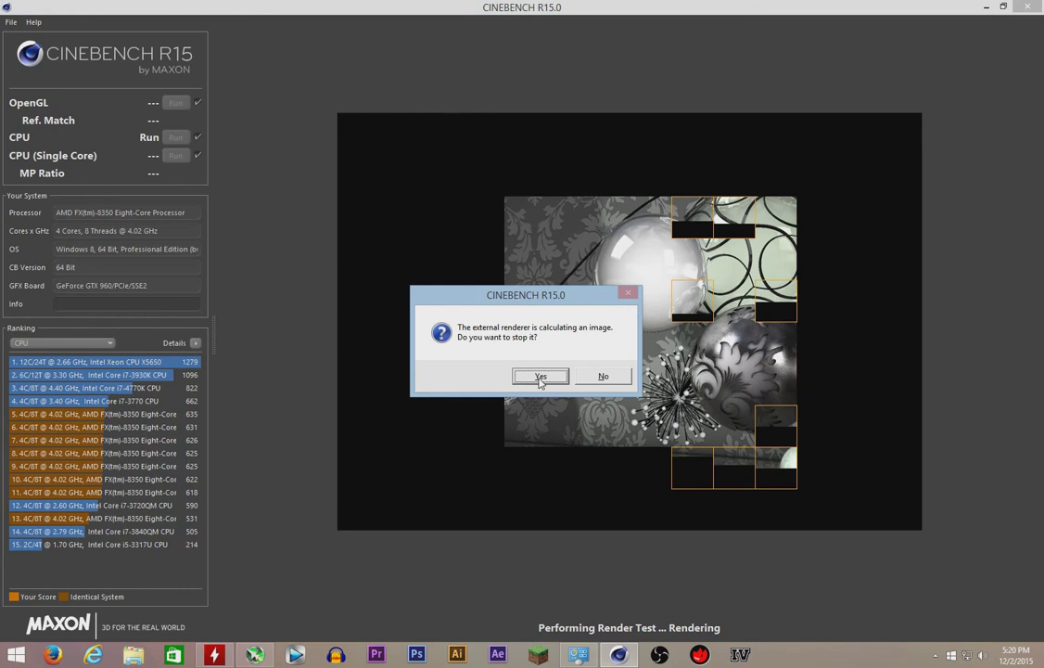
{"action": "left_click", "coordinate": [541, 377]}
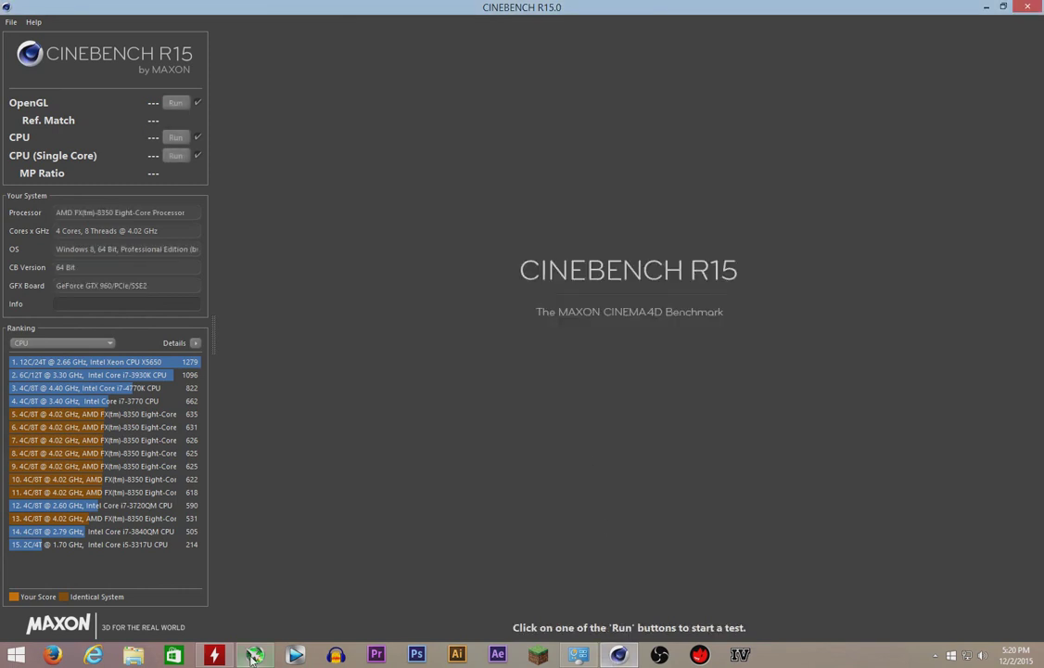
Step: Make Power saver the active power plan and bring HWMonitor back to the front
{"action": "left_click", "coordinate": [578, 654]}
{"action": "left_click", "coordinate": [197, 171]}
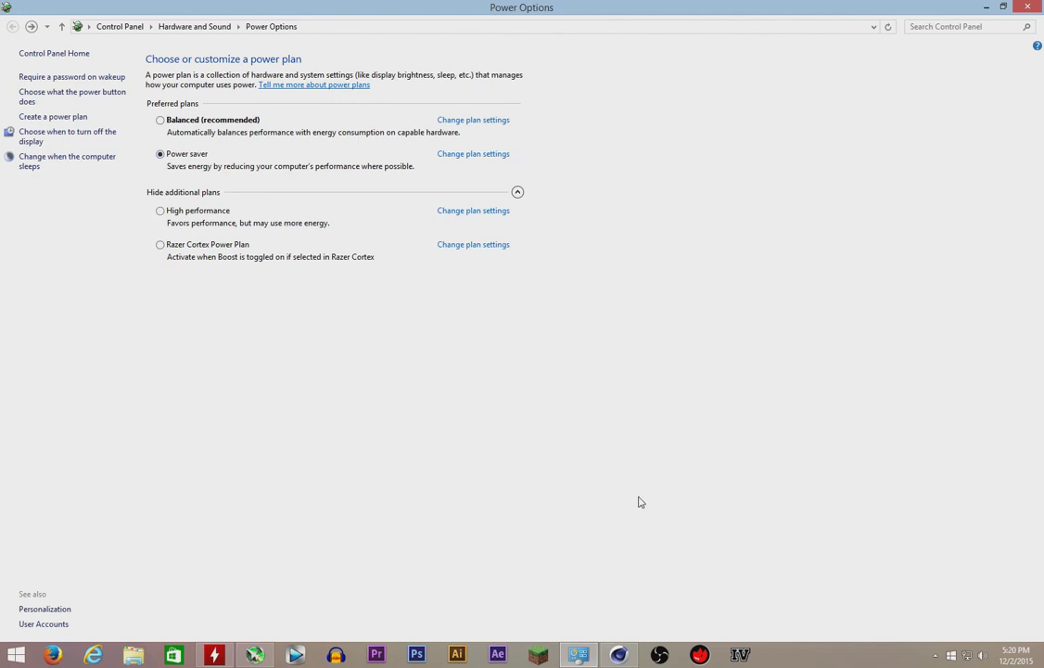
{"action": "left_click", "coordinate": [214, 654]}
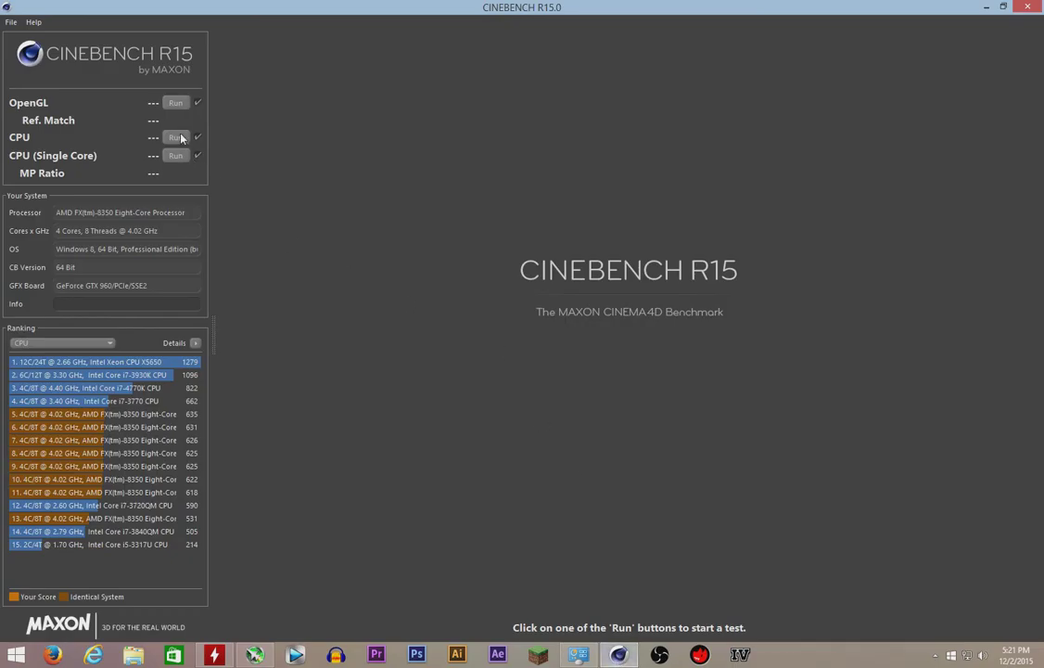
Step: Run the Cinebench CPU render again under Power saver while watching HWMonitor's sensors
{"action": "left_click", "coordinate": [176, 137]}
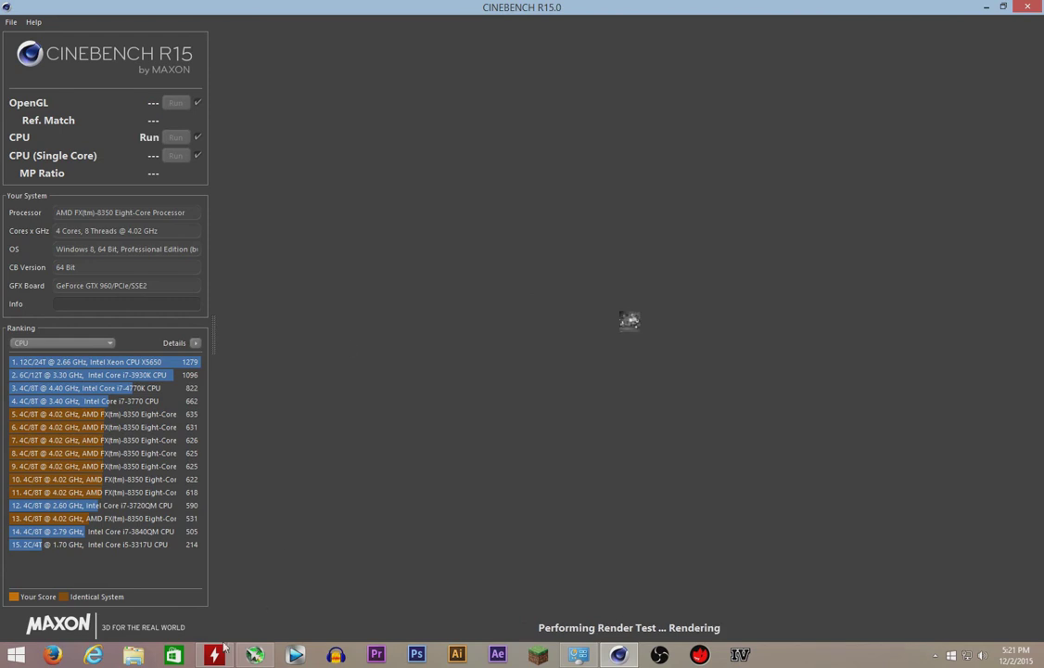
{"action": "key", "text": "alt+Tab"}
{"action": "scroll", "coordinate": [510, 307], "scroll_direction": "up", "scroll_amount": 1}
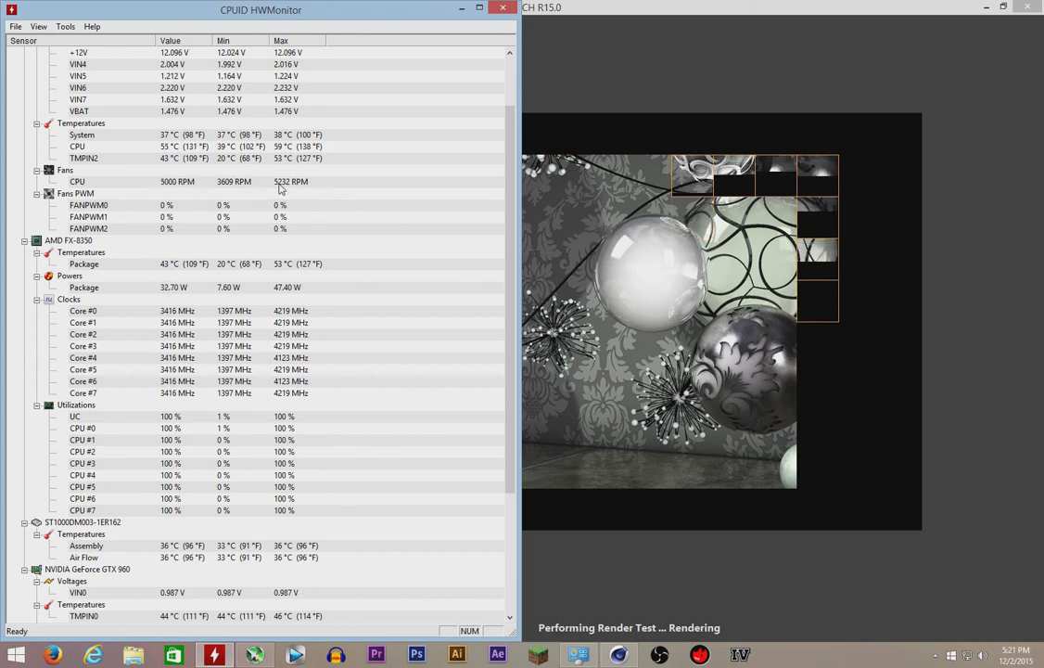
{"action": "left_click_drag", "start_coordinate": [508, 317], "coordinate": [478, 509]}
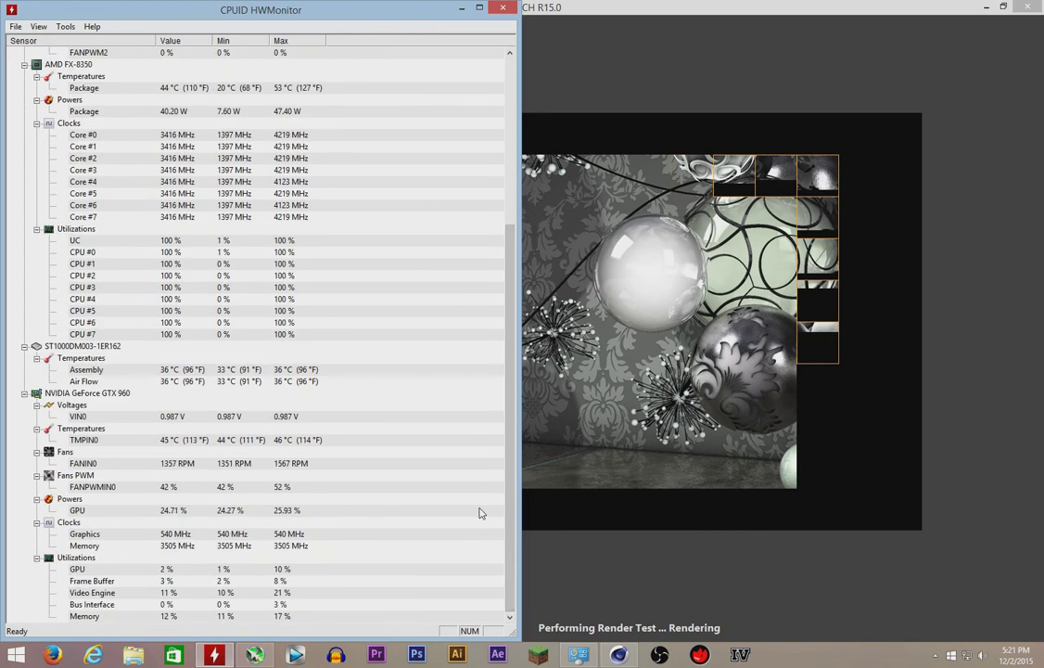
Step: Stop the Power saver CPU render partway through
{"action": "left_click", "coordinate": [556, 510]}
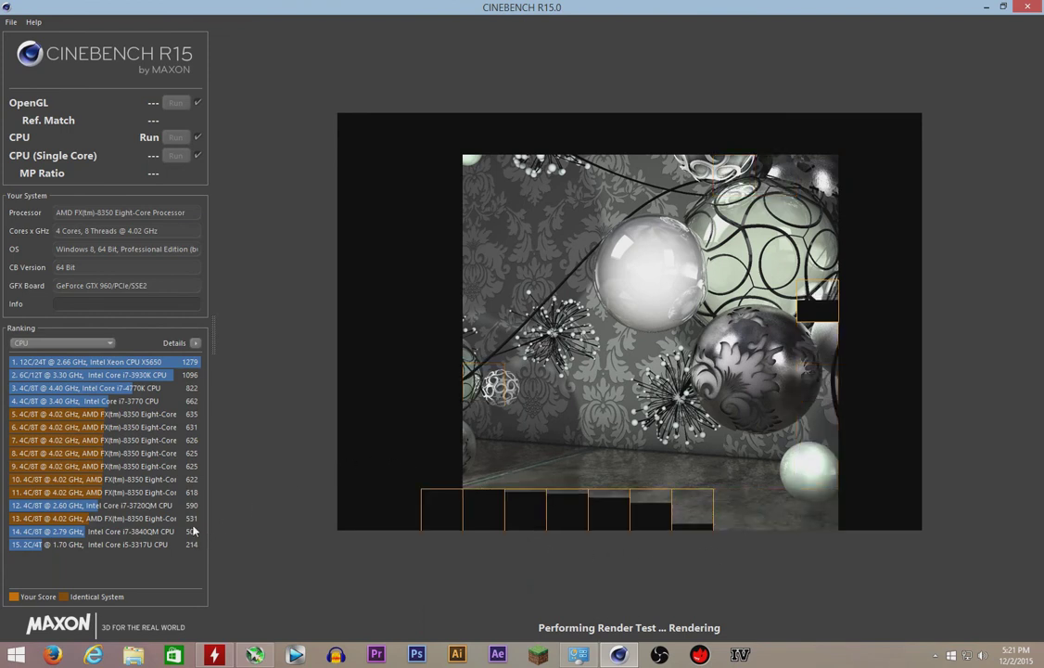
{"action": "mouse_move", "coordinate": [192, 524]}
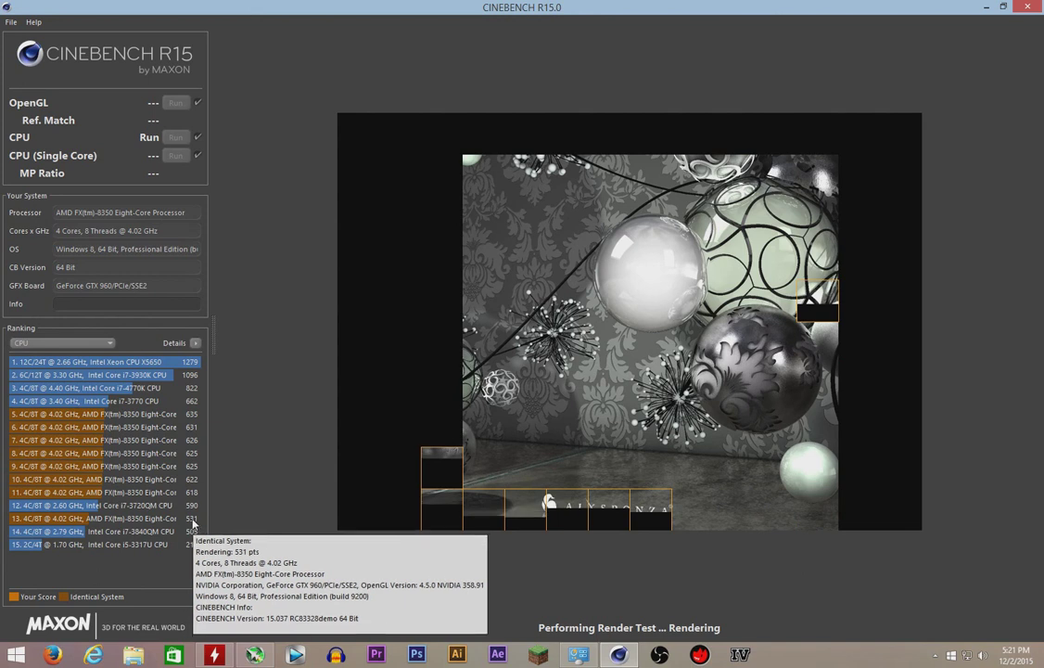
{"action": "left_click", "coordinate": [565, 412]}
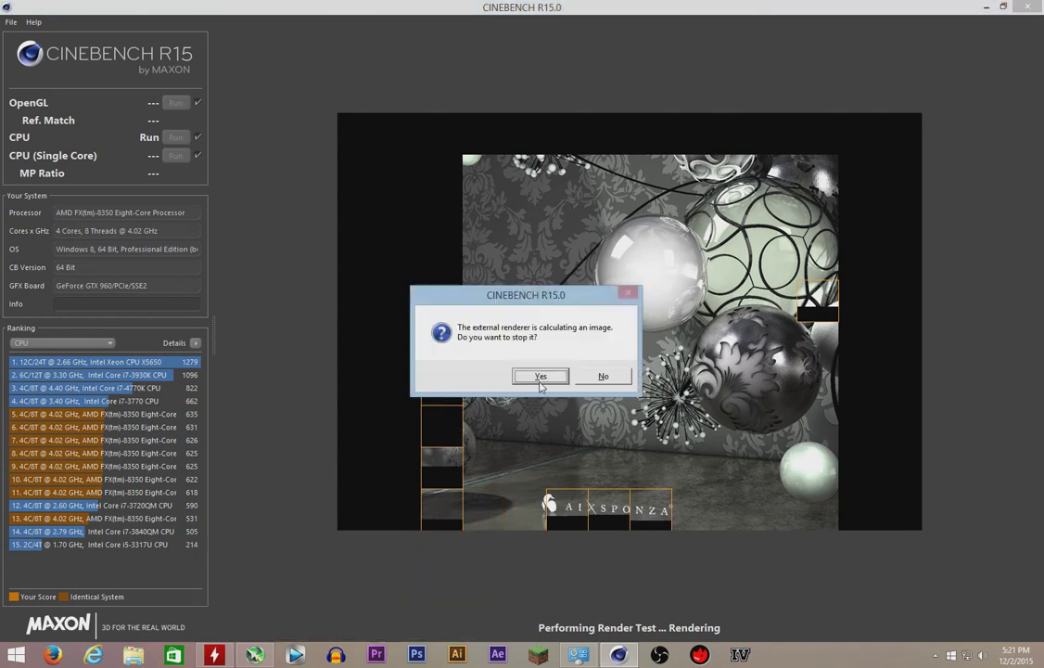
{"action": "left_click", "coordinate": [537, 377]}
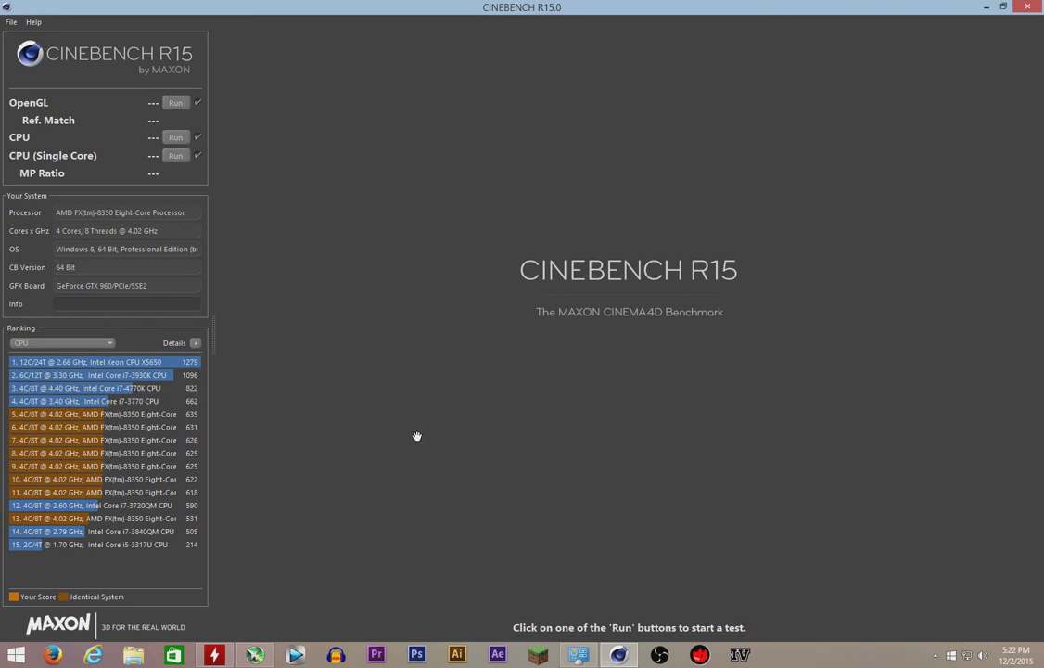
Step: Minimize Cinebench, HWMonitor and MSI Afterburner, leaving only the bare desktop
{"action": "left_click", "coordinate": [986, 7]}
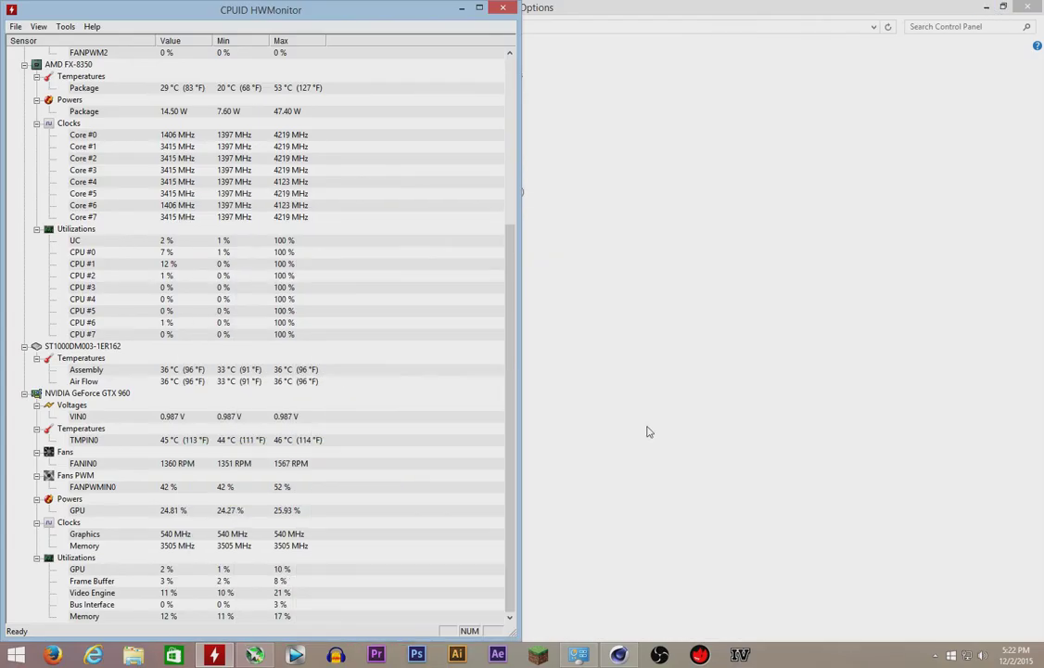
{"action": "left_click", "coordinate": [474, 7]}
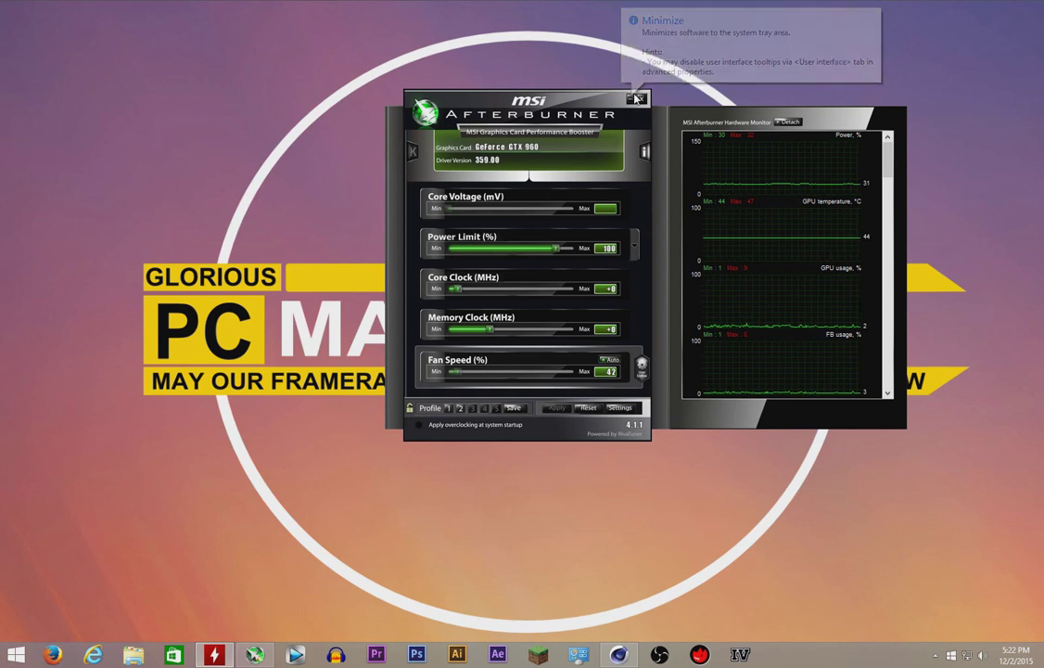
{"action": "left_click", "coordinate": [633, 99]}
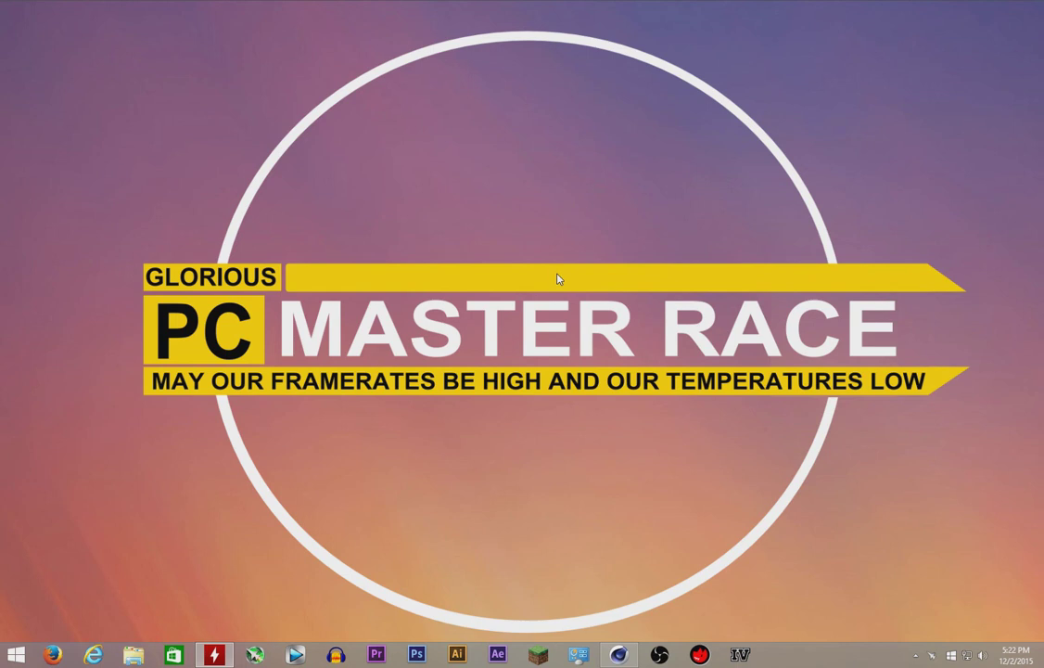